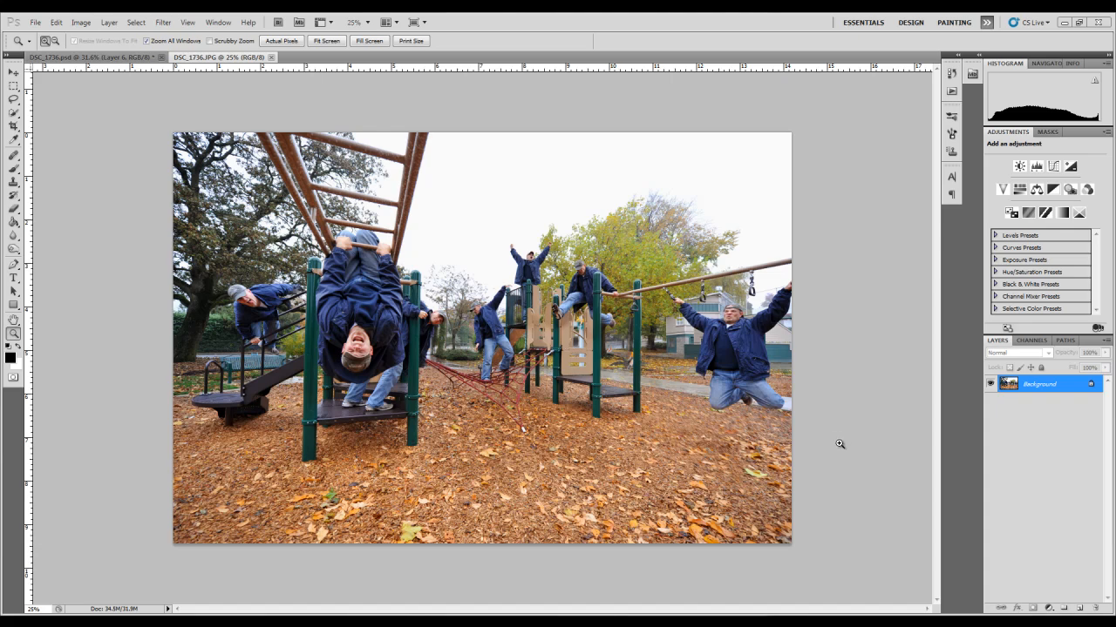
Step: Close DSC_1736.JPG and hide Layers 7 through 2 in DSC_1736.psd one by one, leaving only the Background shown
click(271, 58)
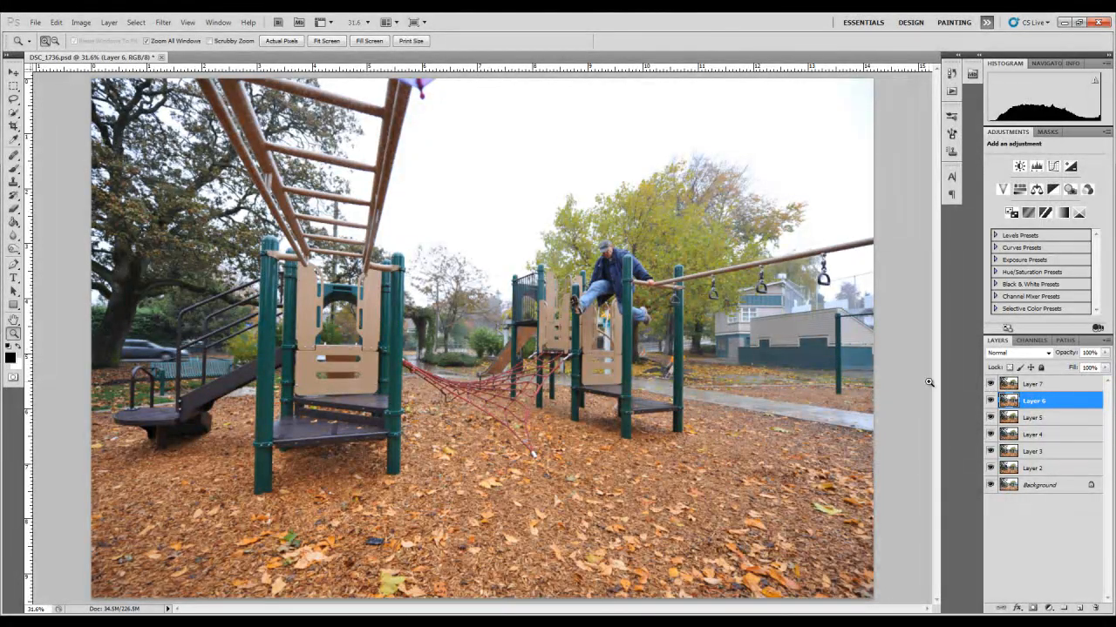
click(990, 386)
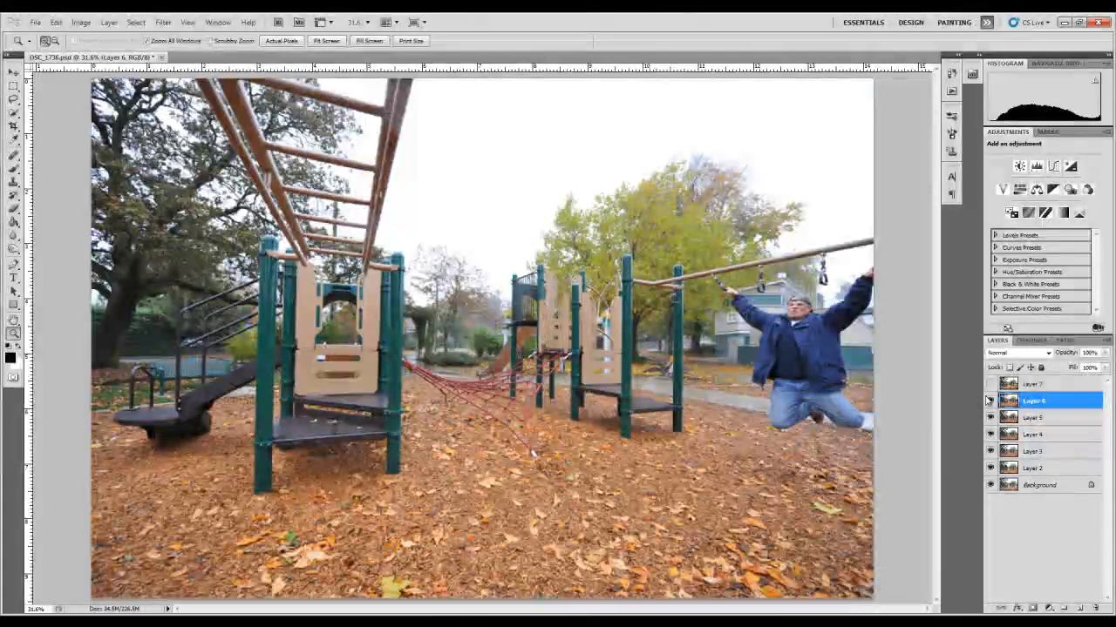
click(991, 402)
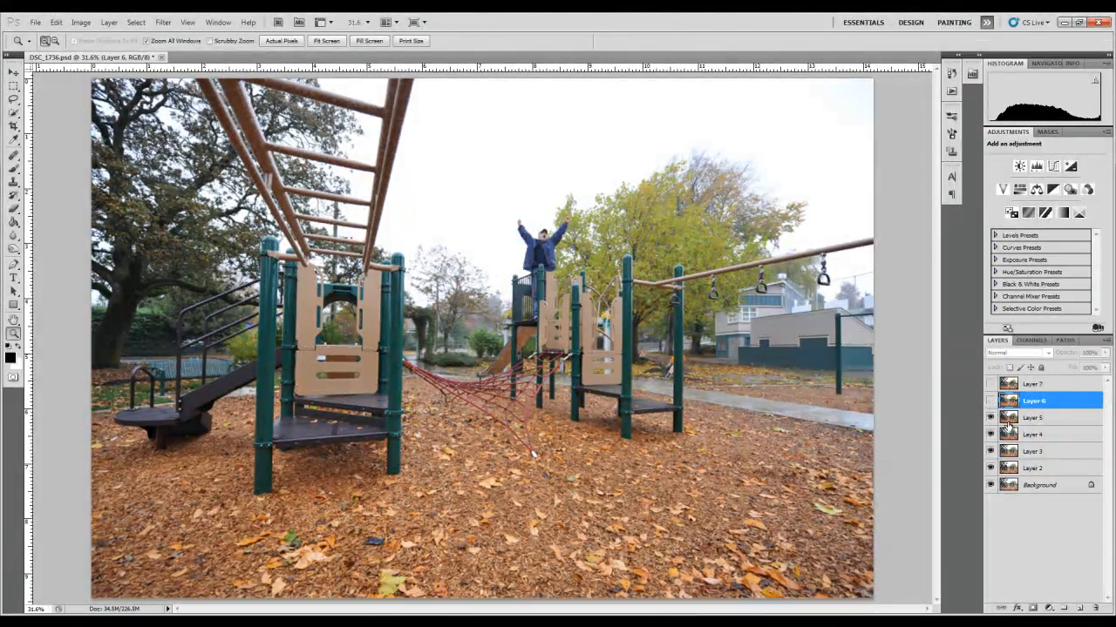
click(991, 419)
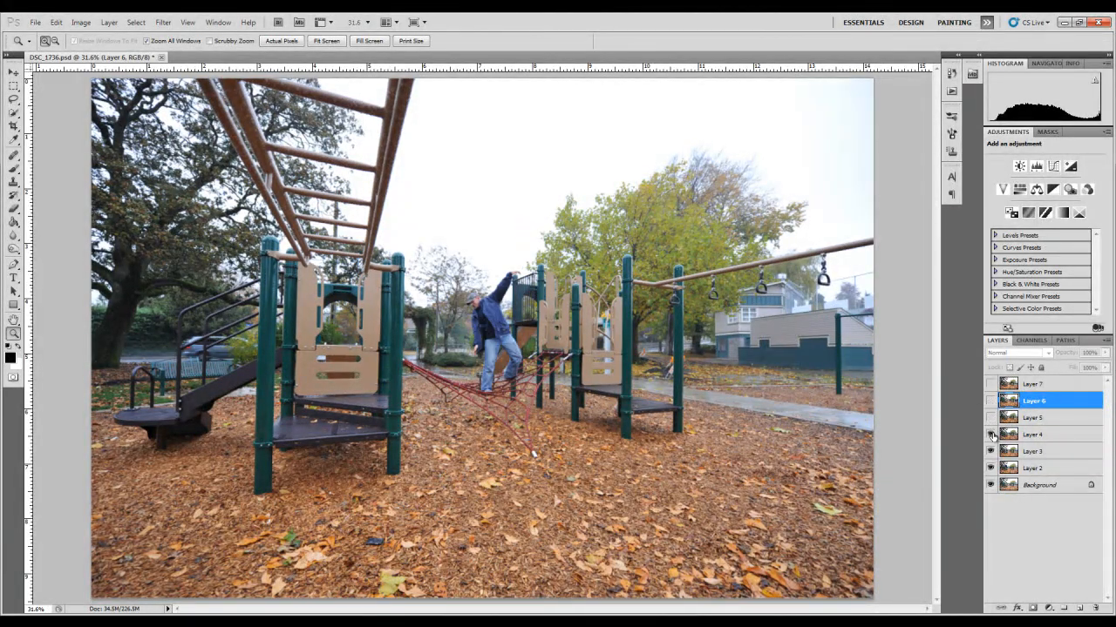
click(991, 435)
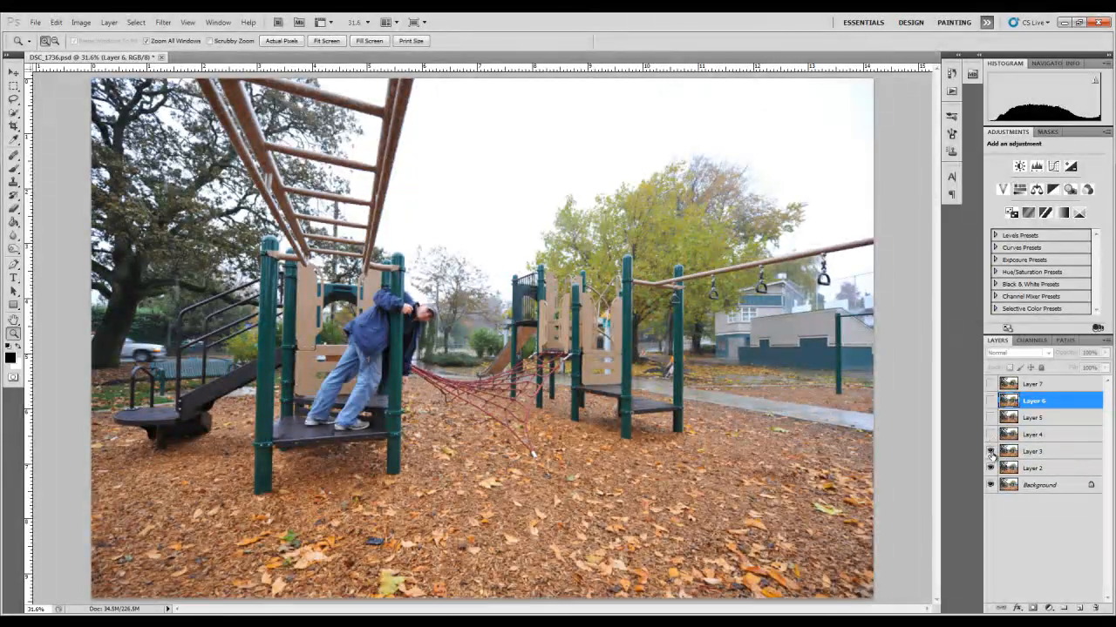
click(991, 452)
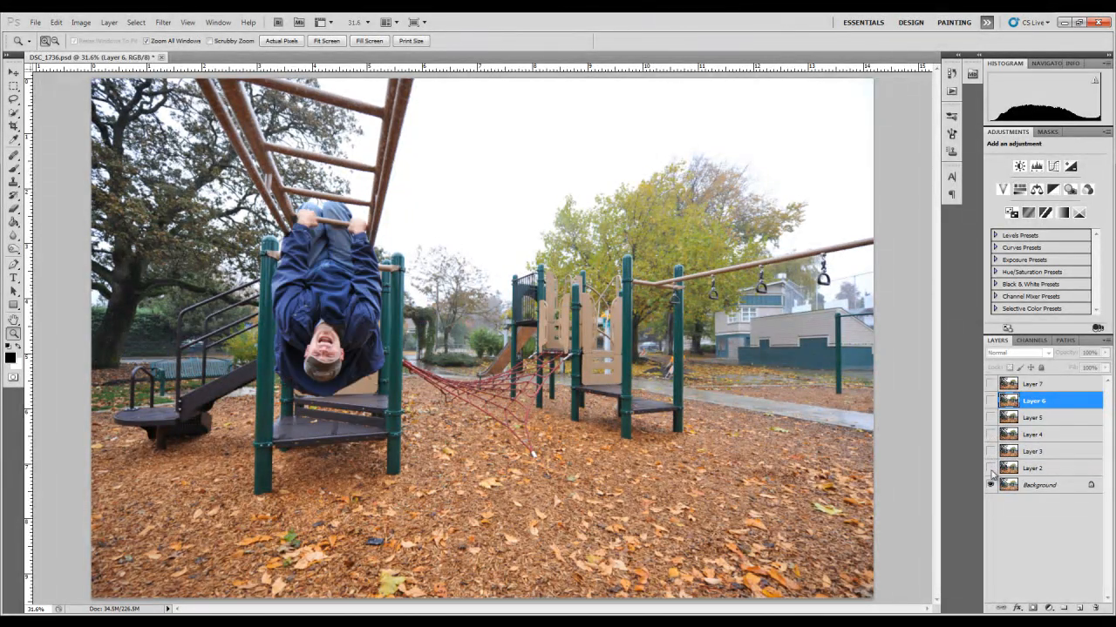
click(991, 469)
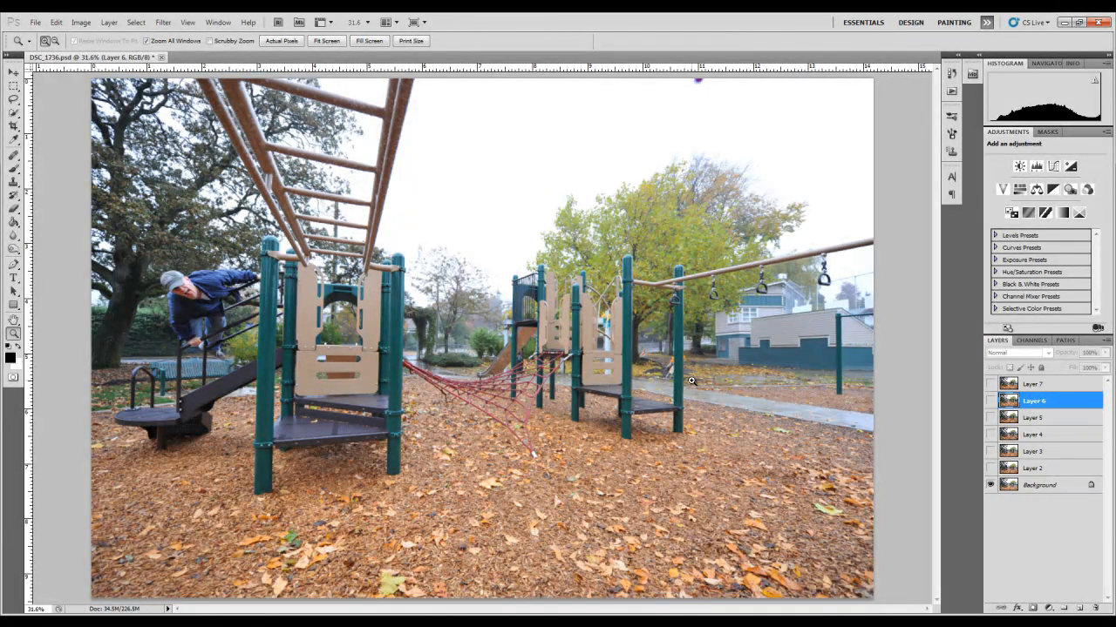
click(990, 418)
Step: Open the multi7 JPG from its photo folder with Adobe Photoshop CS5
drag(0, 113, 357, 153)
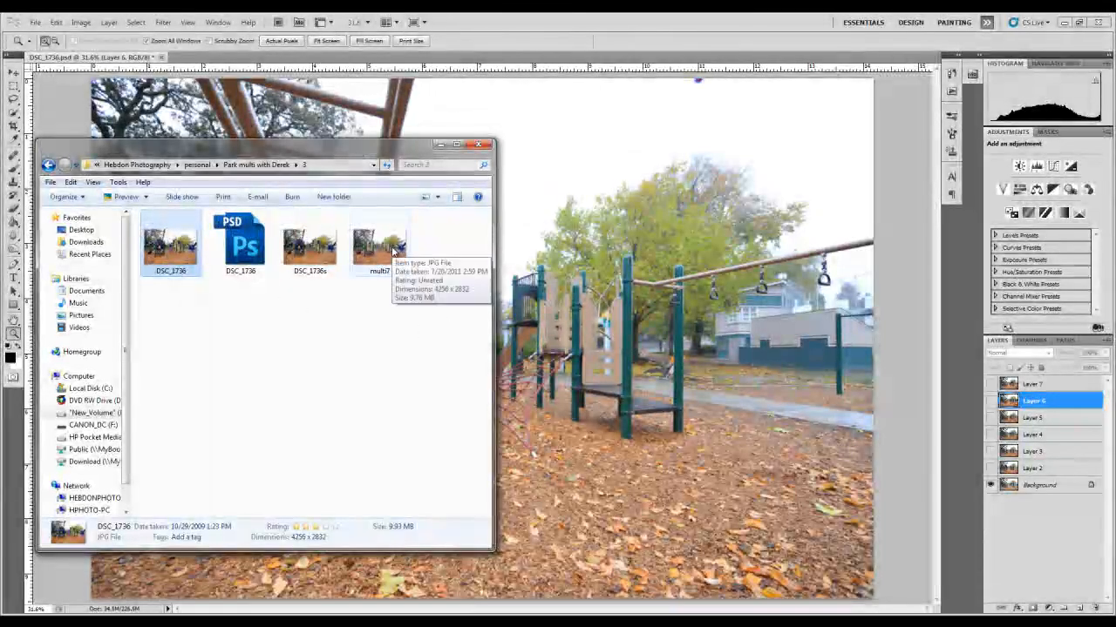
right_click(393, 251)
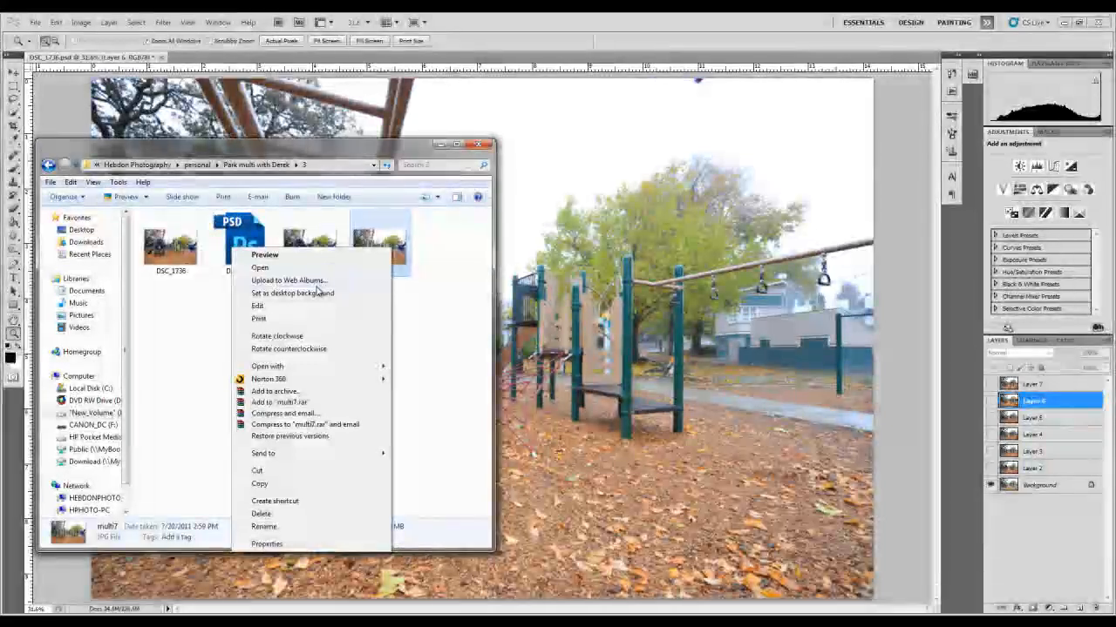
mouse_move(324, 370)
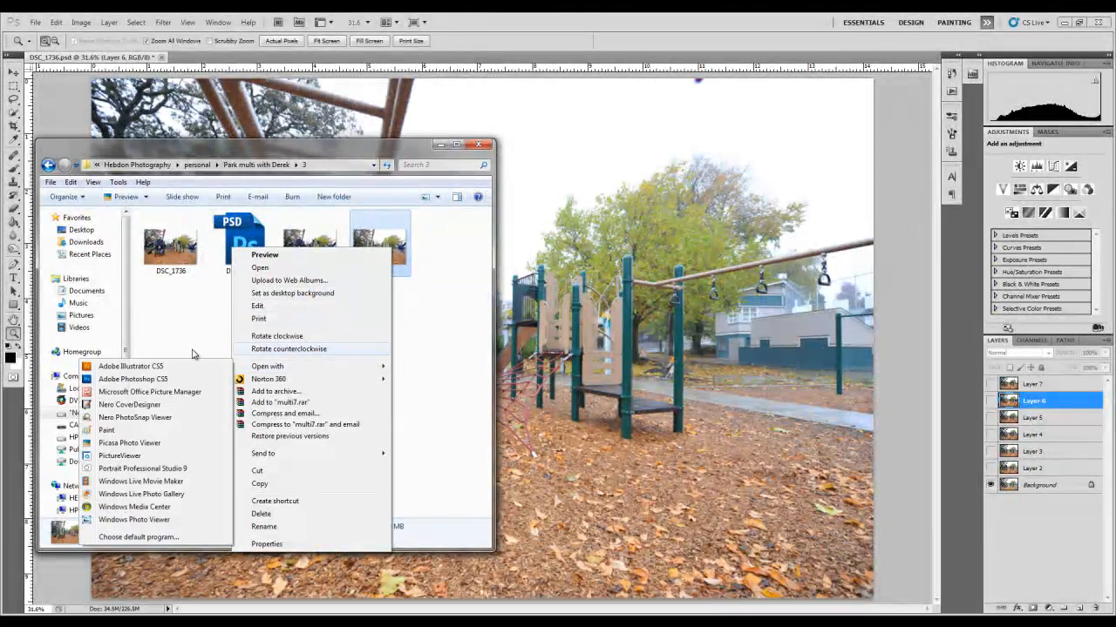
click(132, 379)
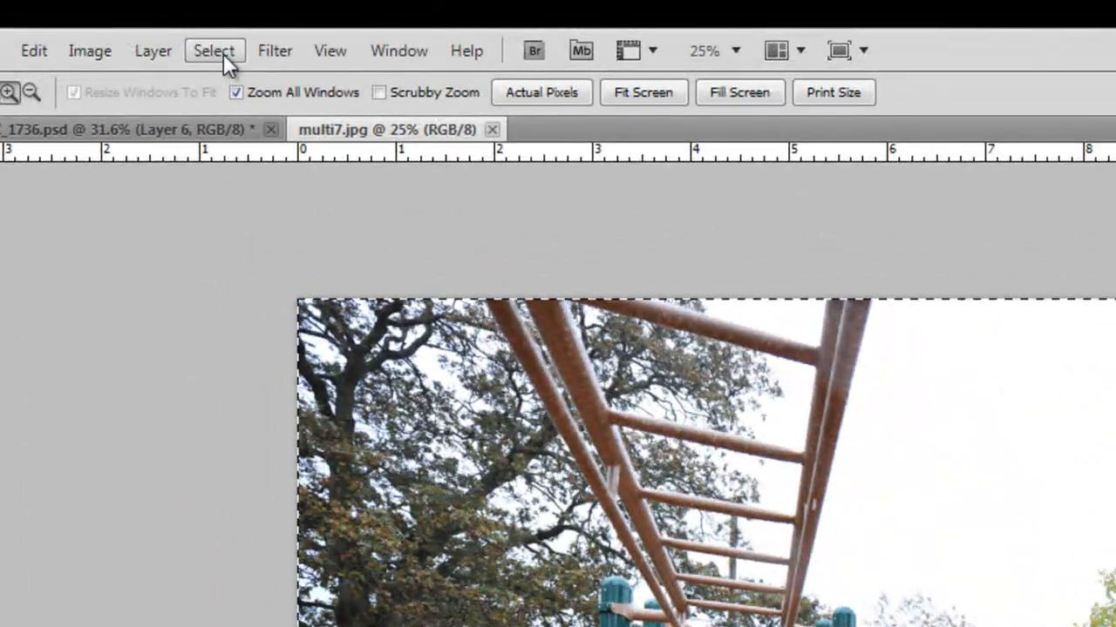
Step: Select the entire multi7.jpg image and copy it
click(223, 53)
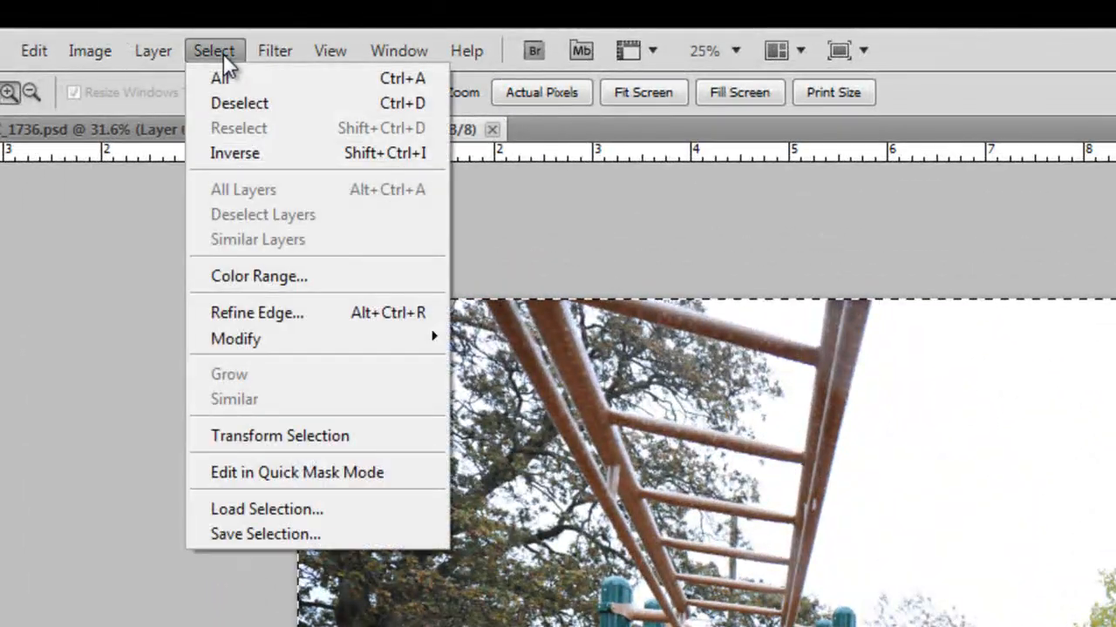
click(227, 80)
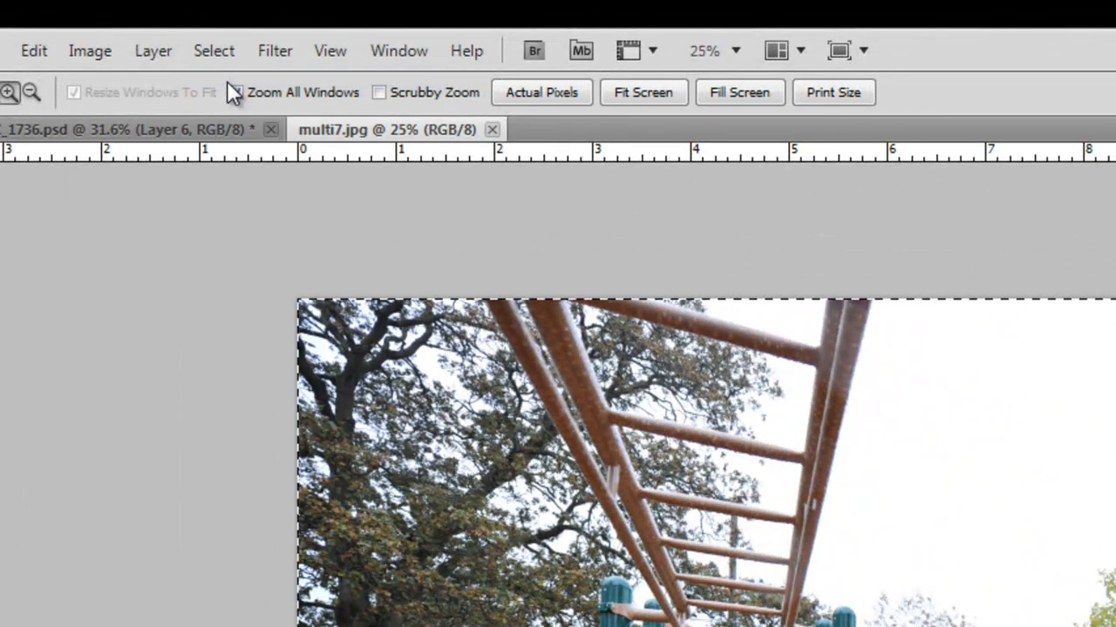
click(214, 51)
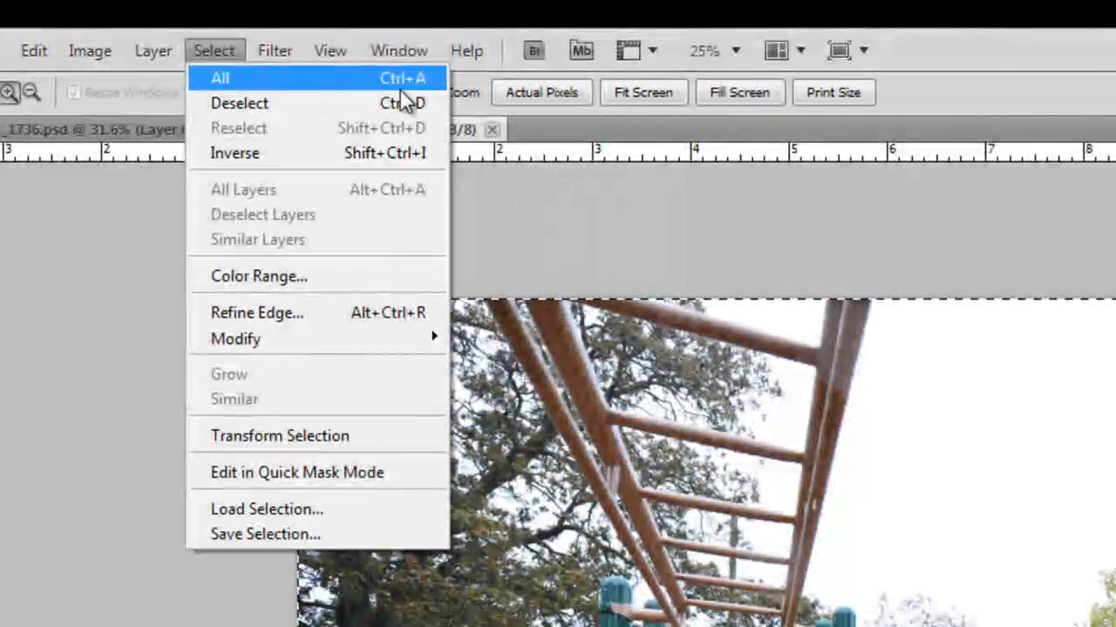
click(220, 53)
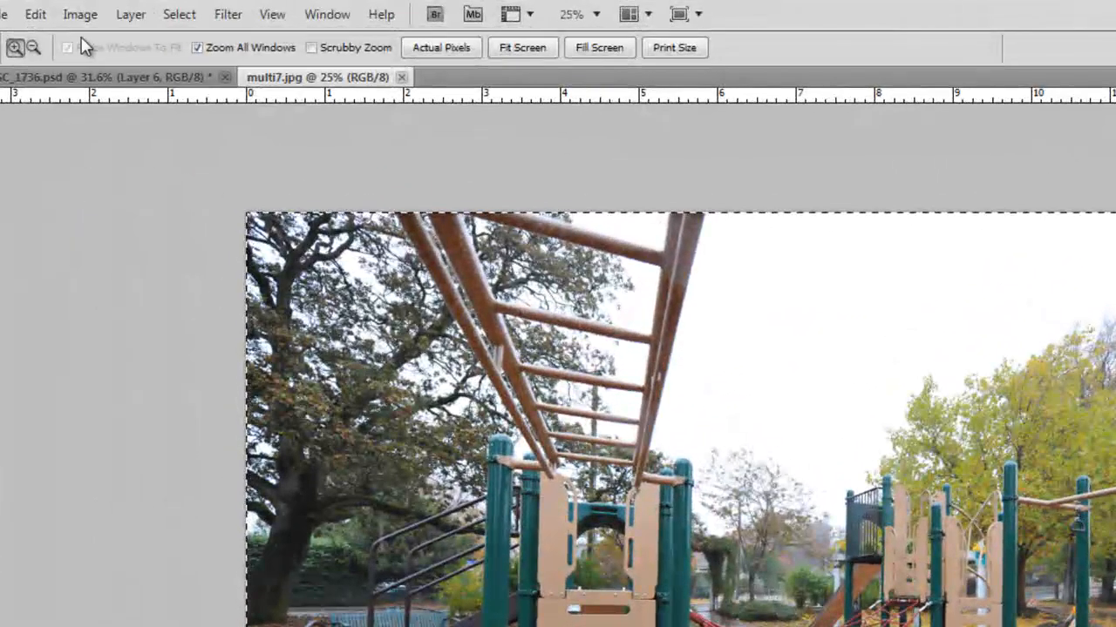
Step: Paste the copied photo above Layer 7 in DSC_1736.psd and close multi7.jpg
click(84, 78)
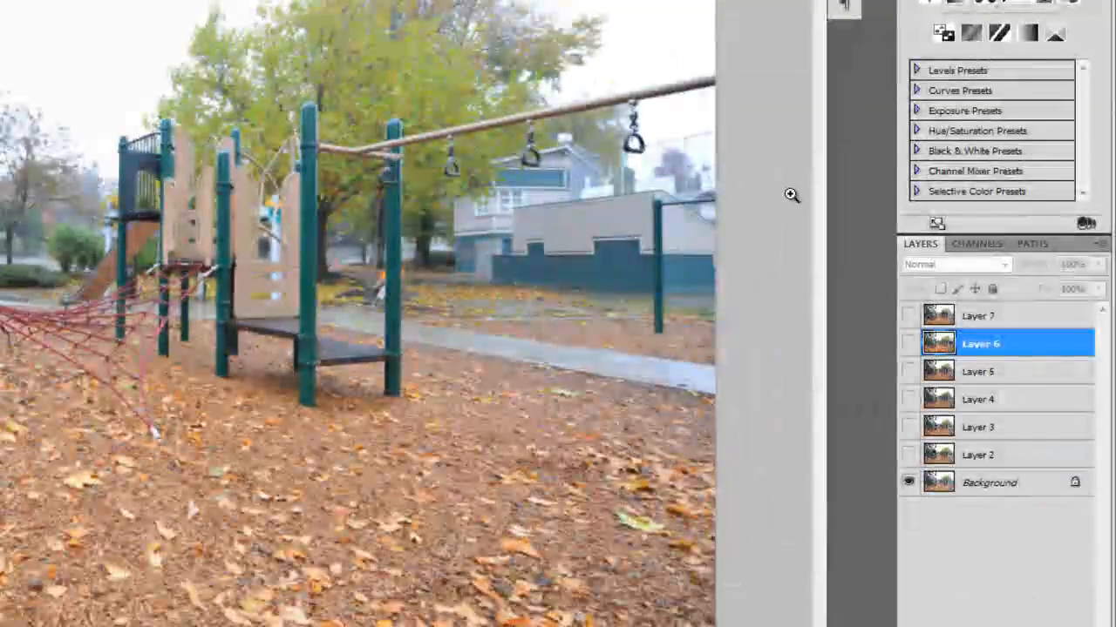
click(1003, 319)
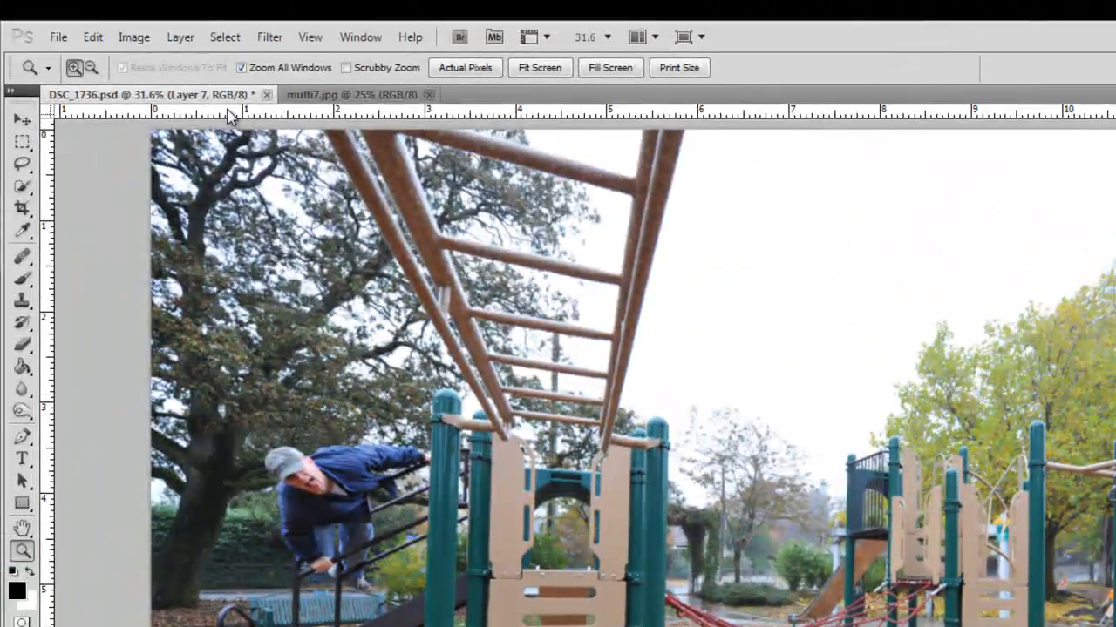
click(96, 38)
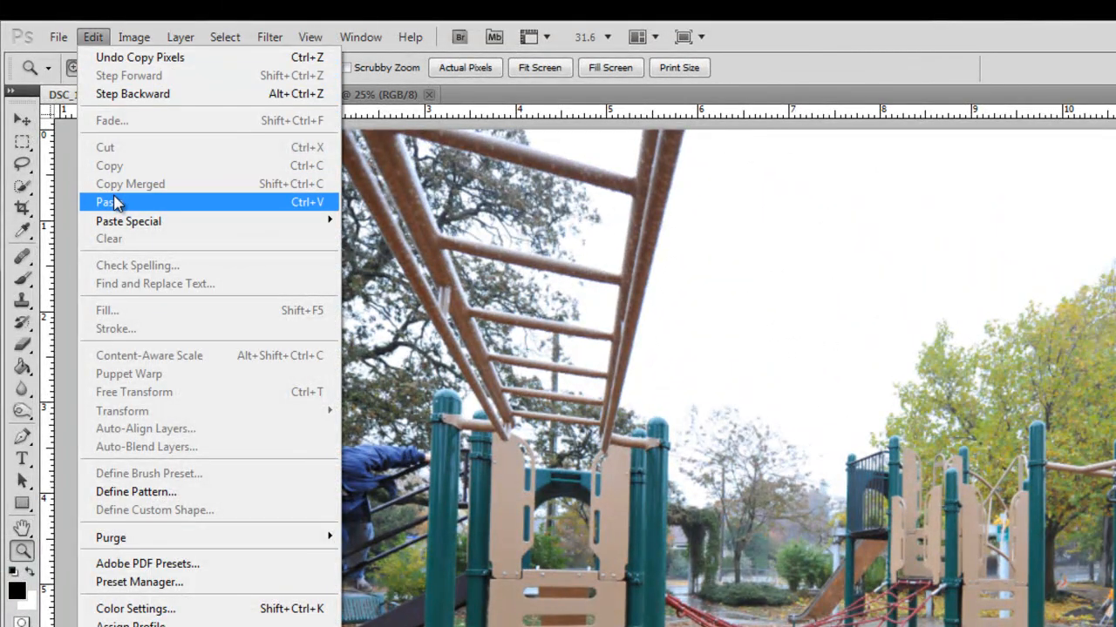
click(838, 103)
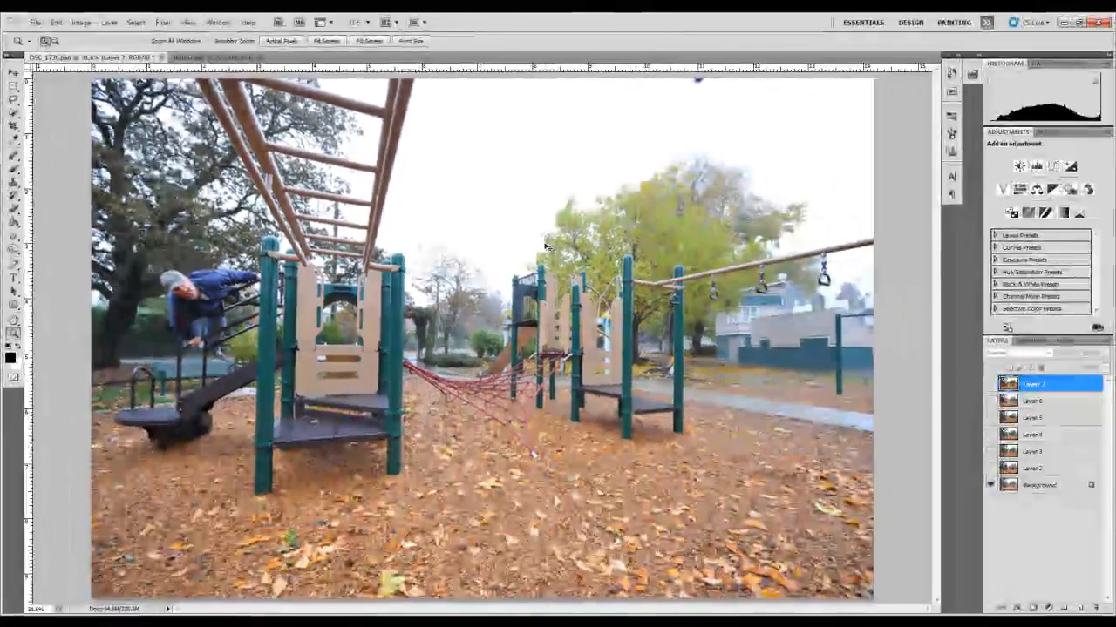
key(ctrl+v)
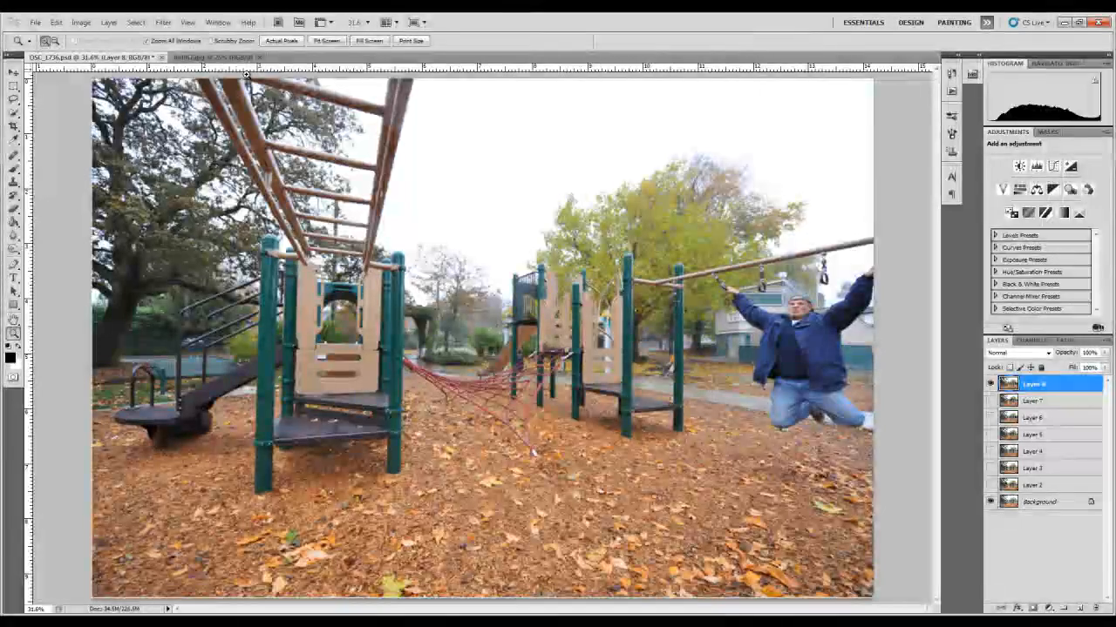
click(258, 58)
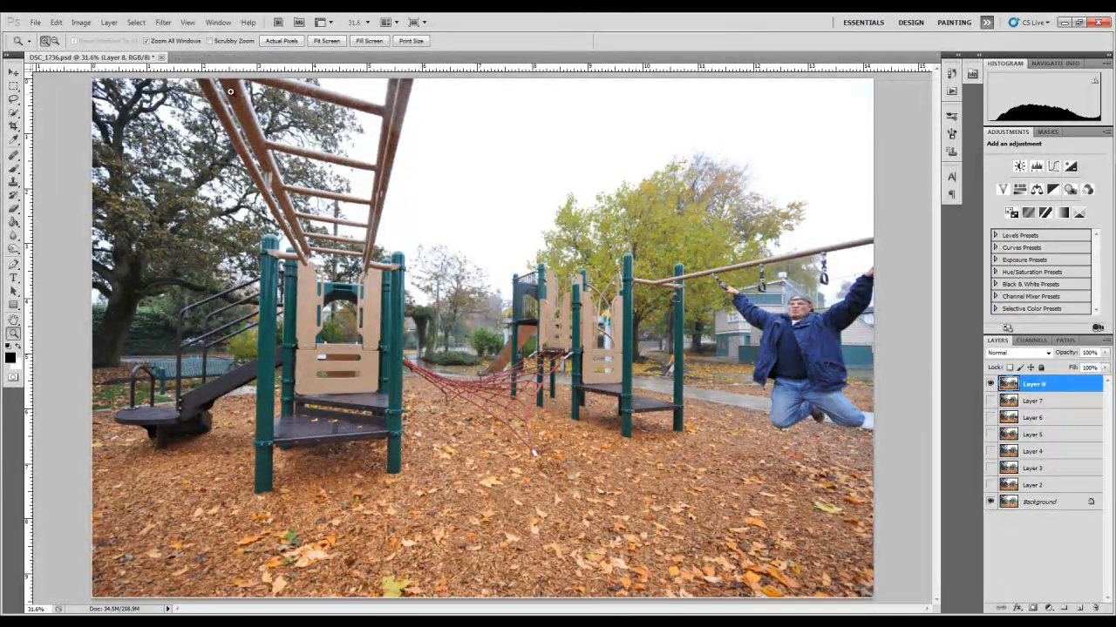
Step: Compare the newly pasted Layer 8 with Layers 6 and 7 by toggling their visibility, and delete Layer 8
click(990, 385)
click(990, 384)
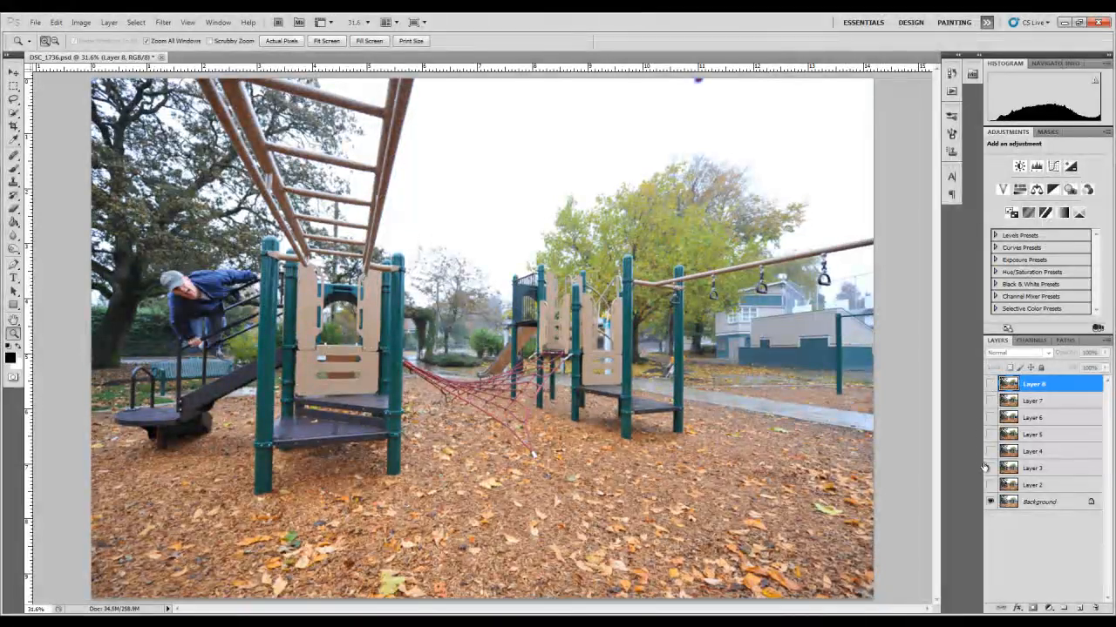
click(990, 417)
click(990, 401)
click(990, 384)
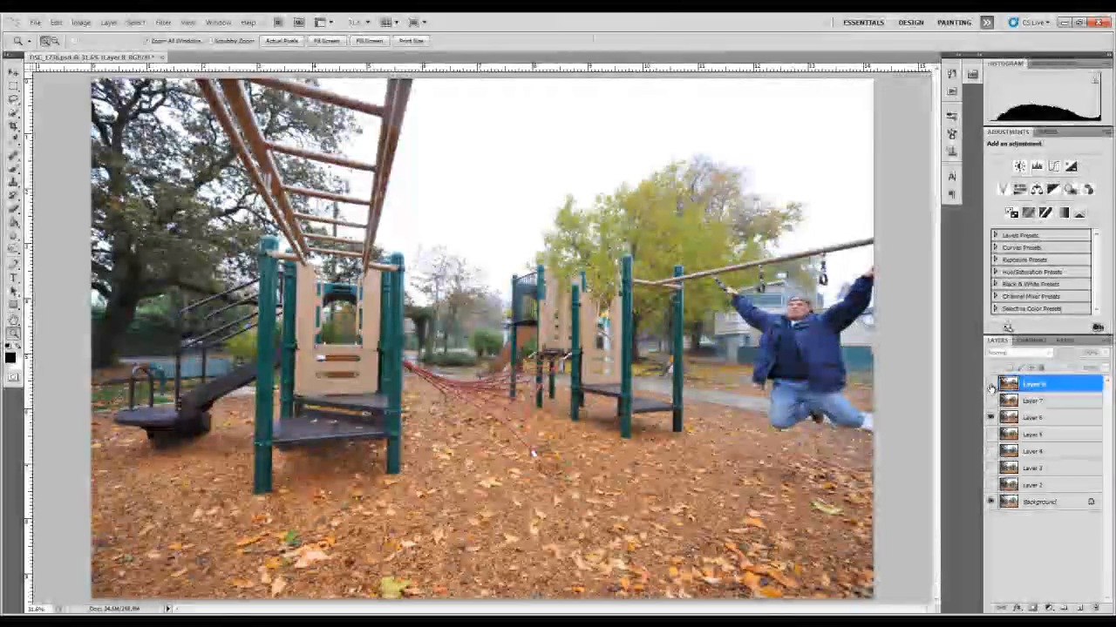
drag(1051, 384, 1095, 608)
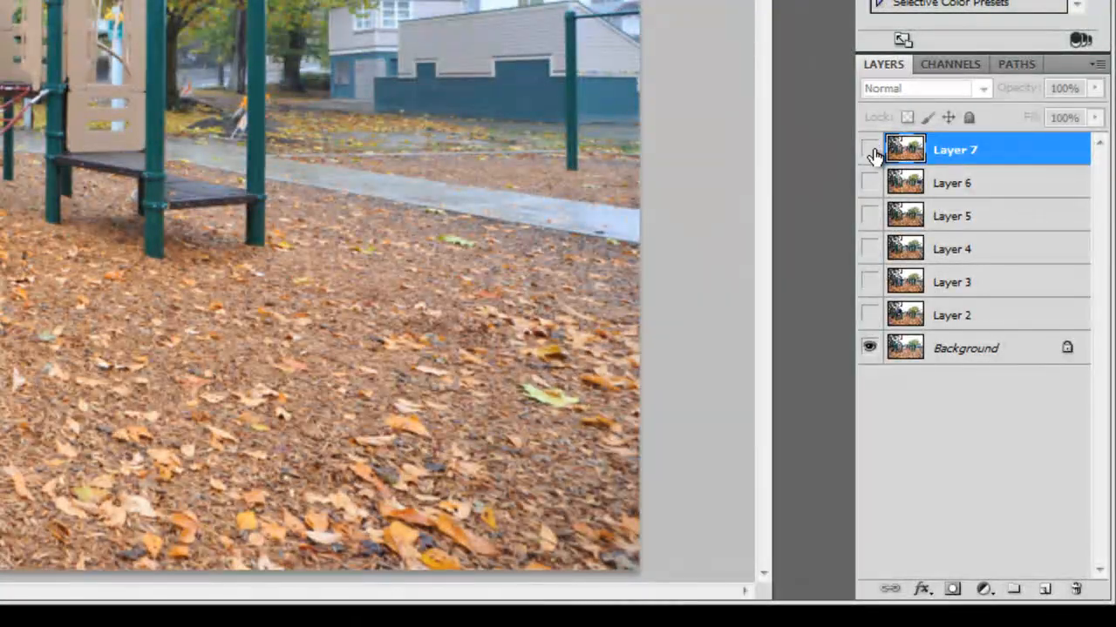
Step: Turn the visibility of Layers 7 through 2 back on
click(869, 150)
click(869, 183)
click(869, 216)
click(869, 249)
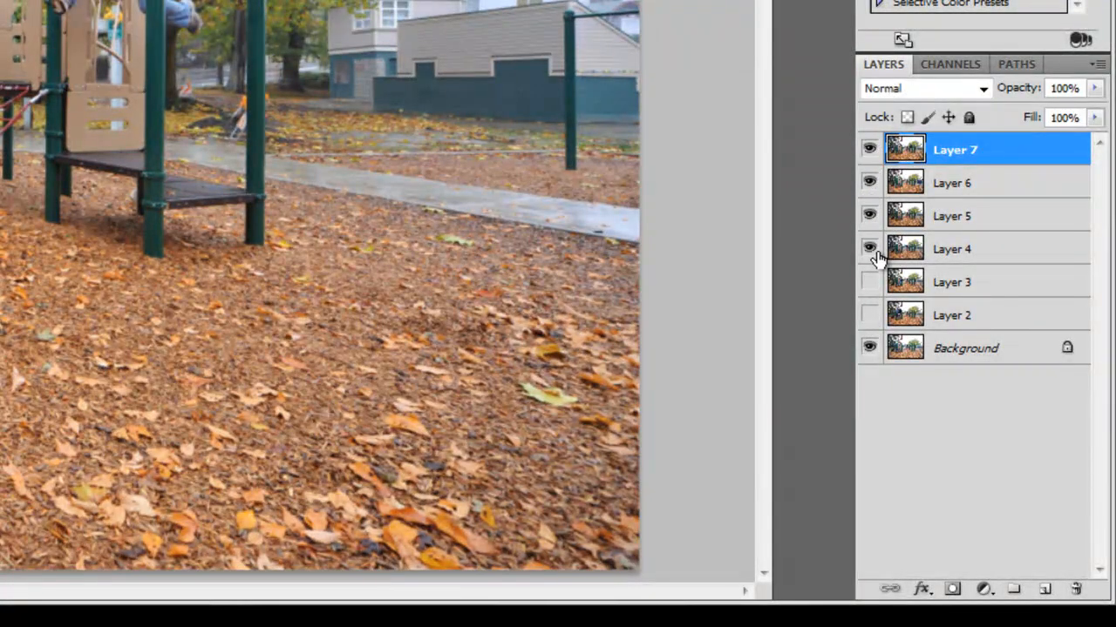
click(869, 283)
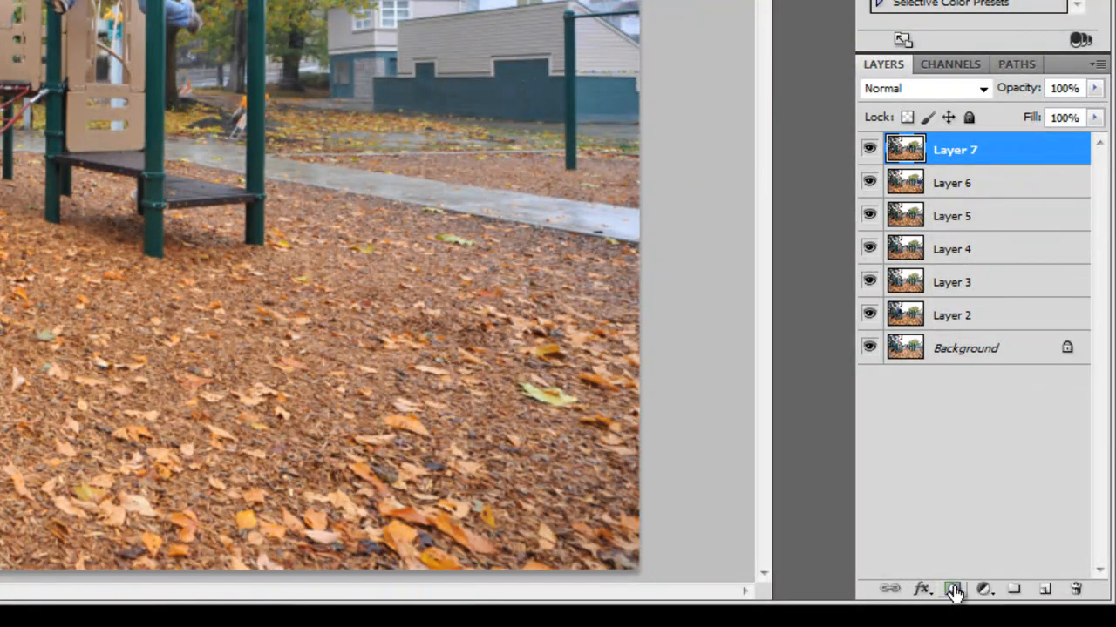
Step: Add a black, hide-all layer mask to each of Layers 7 through 2, and select the Background layer
alt+click(953, 591)
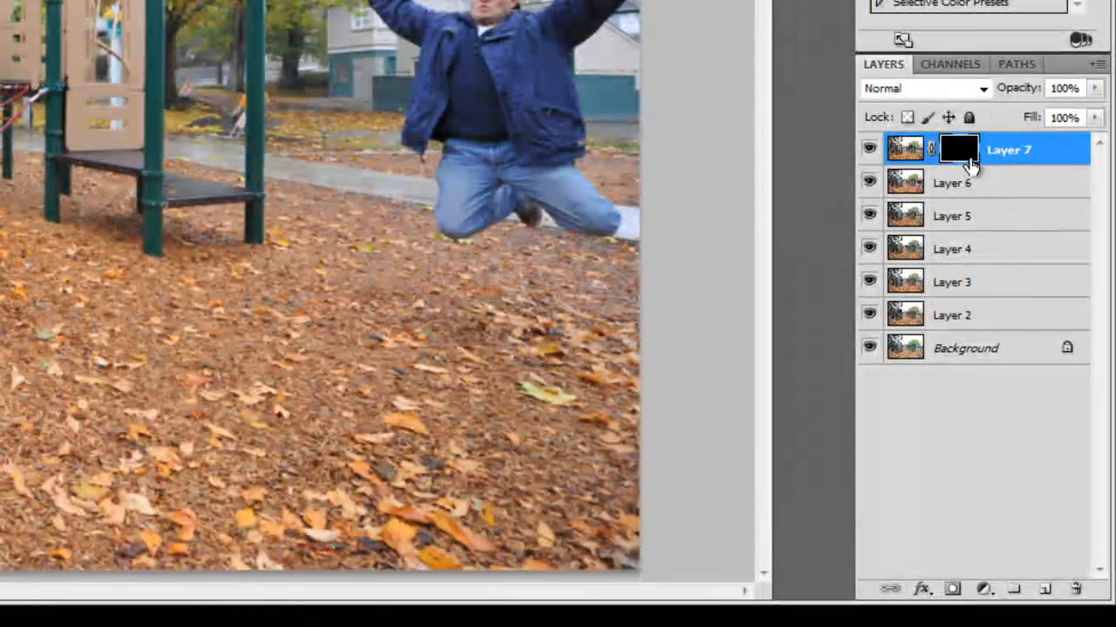
click(961, 186)
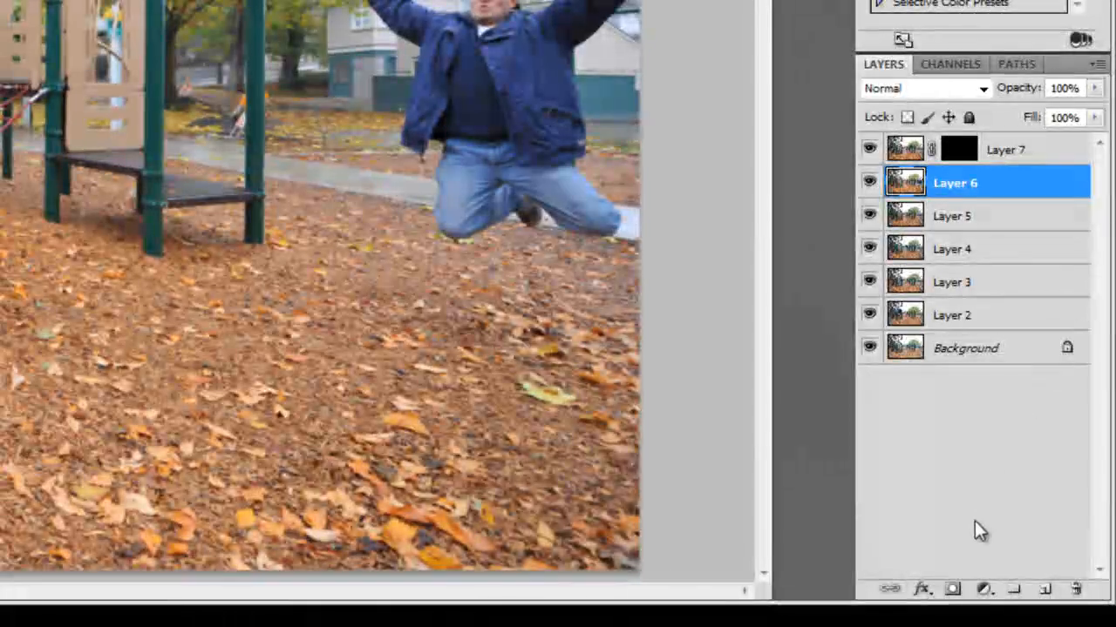
alt+click(954, 591)
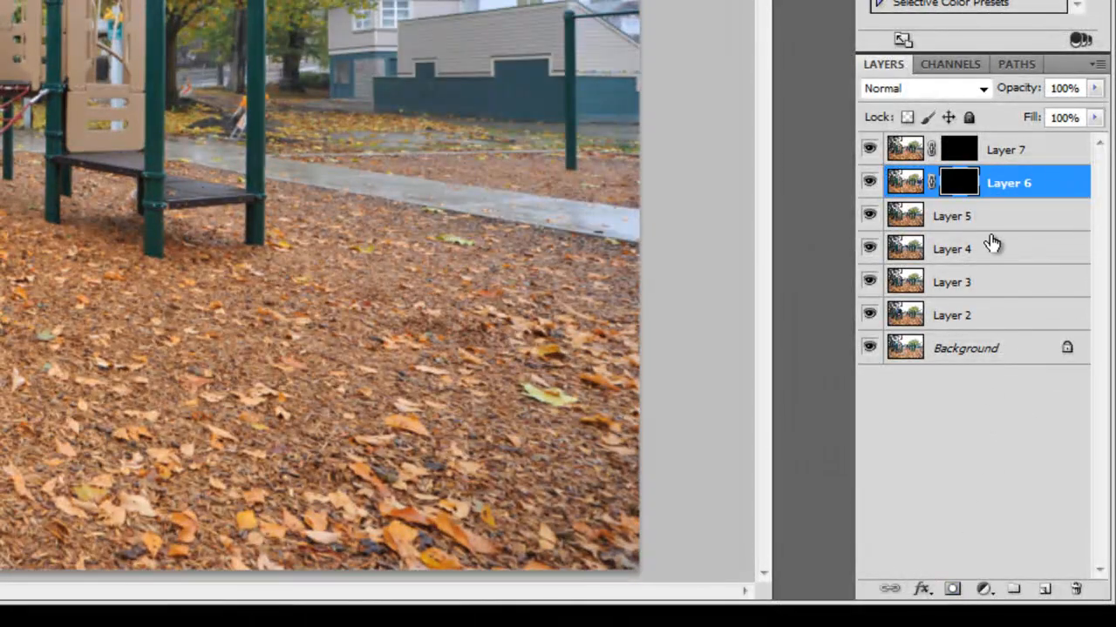
click(978, 222)
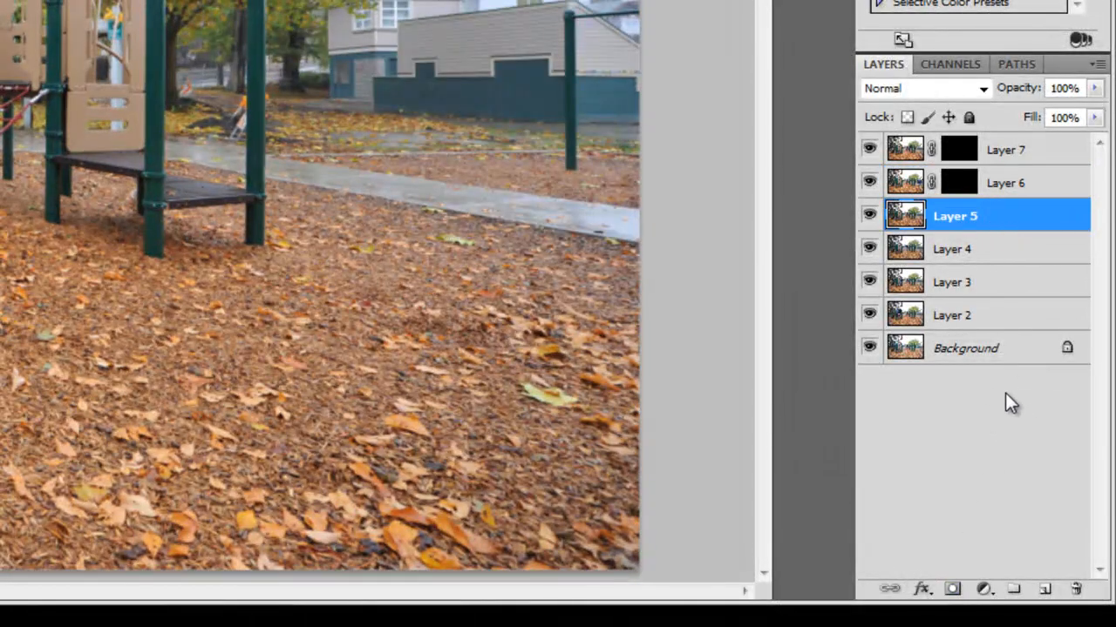
alt+click(953, 593)
click(971, 252)
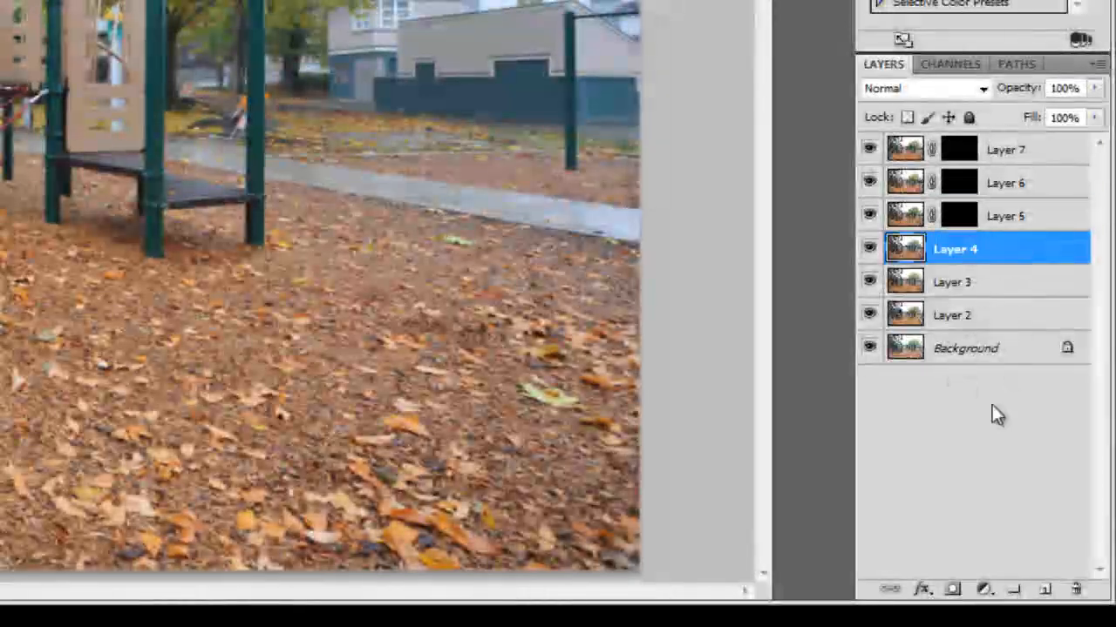
alt+click(954, 591)
click(972, 284)
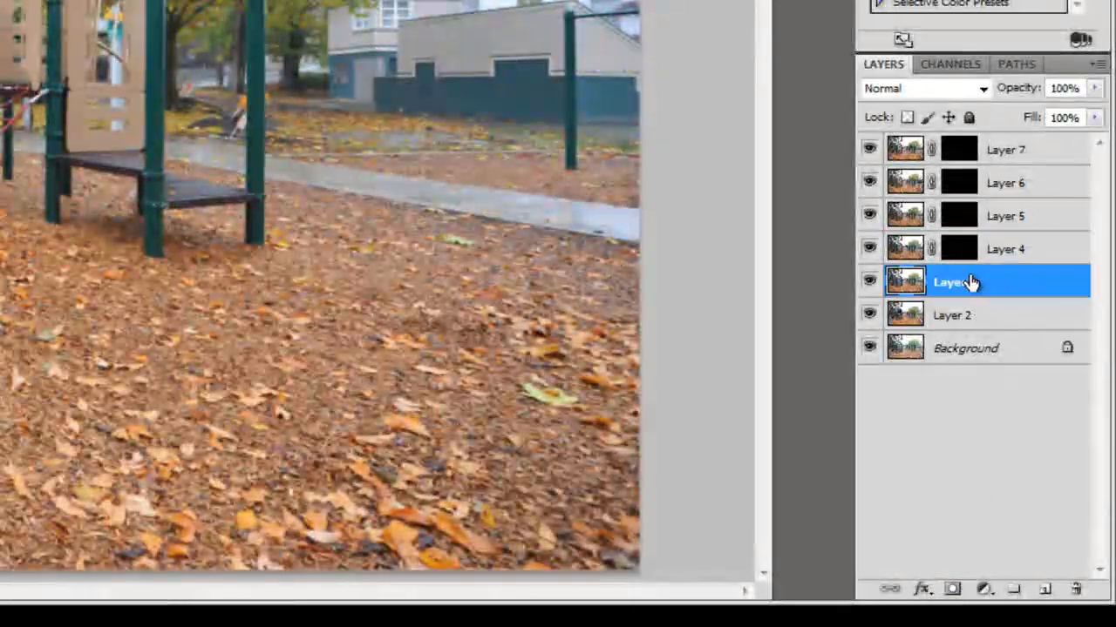
alt+click(949, 592)
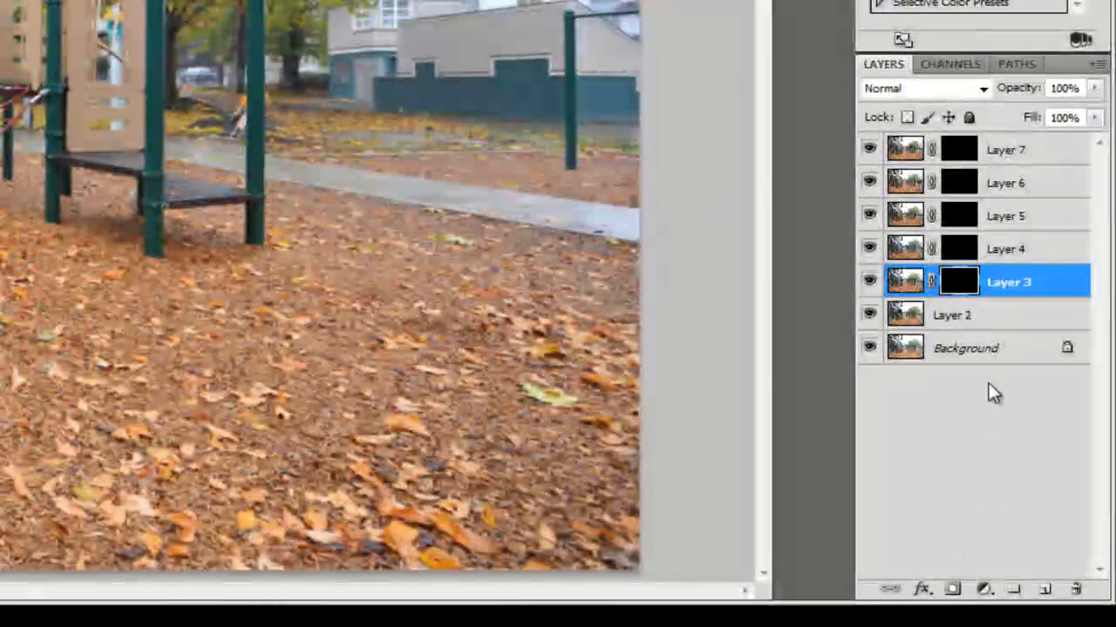
click(982, 325)
alt+click(954, 590)
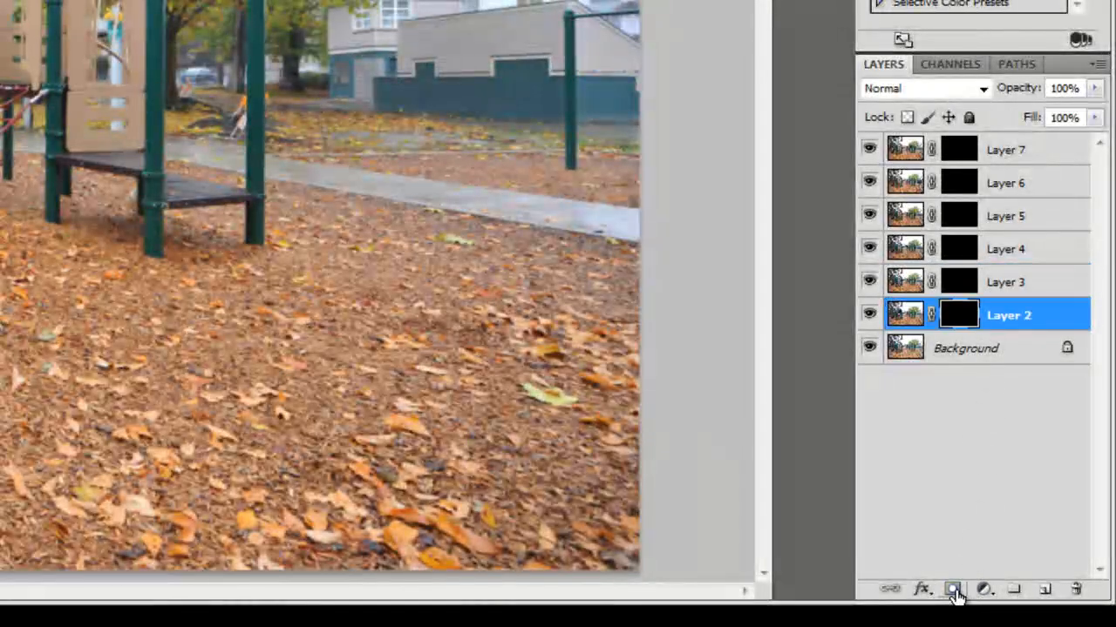
click(931, 349)
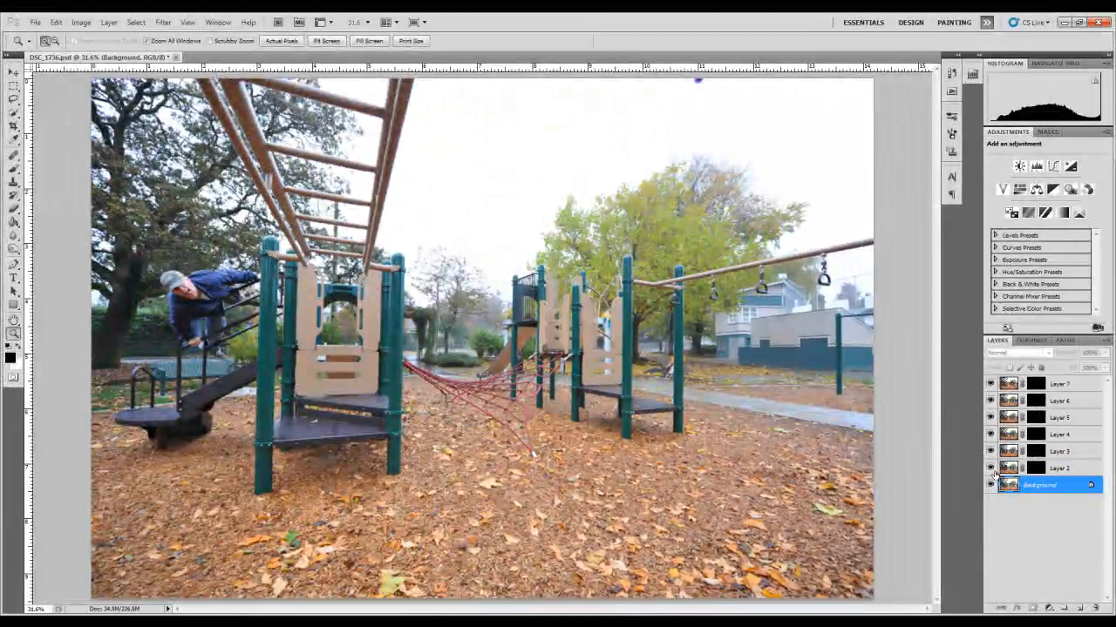
Step: Check Layer 2's photo by temporarily disabling its layer mask, and ready the Brush tool with white as the foreground colour
click(1035, 469)
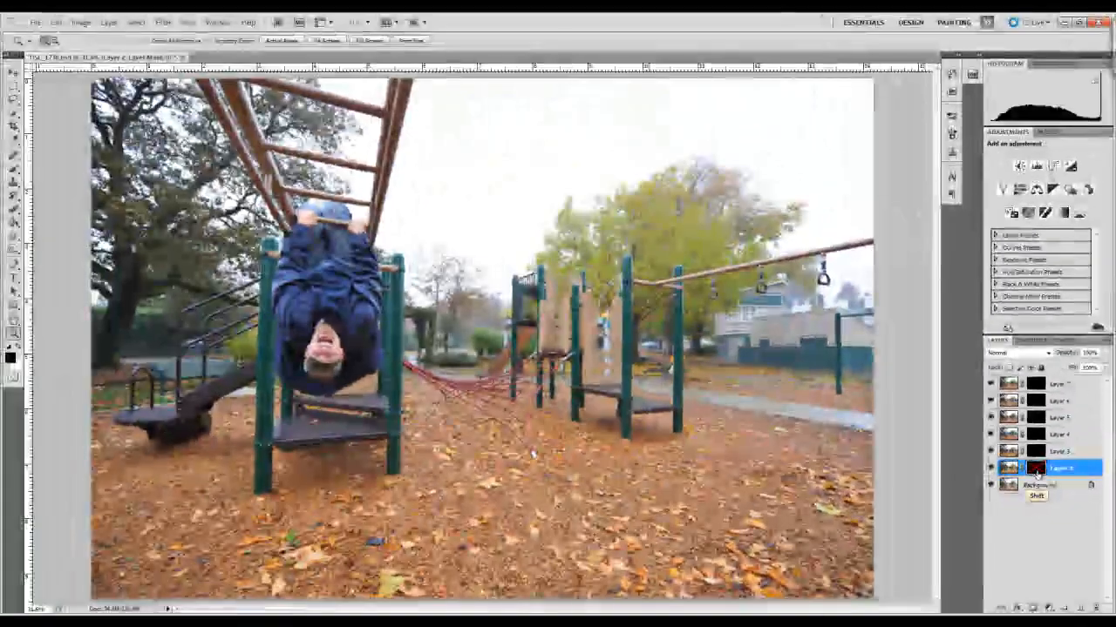
shift+click(903, 418)
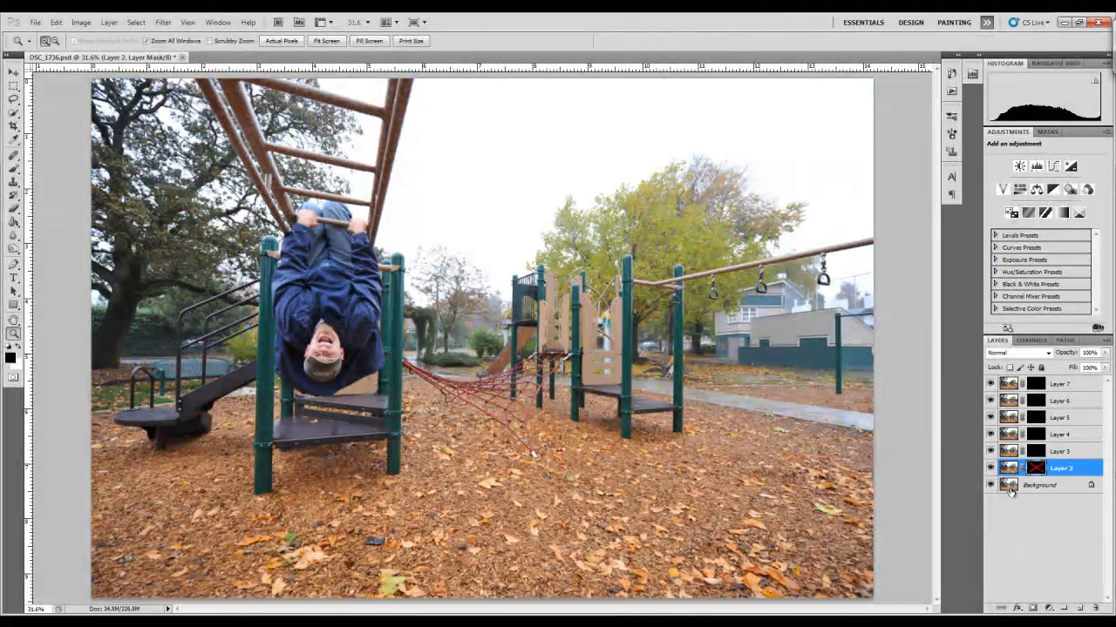
click(990, 469)
shift+click(1036, 469)
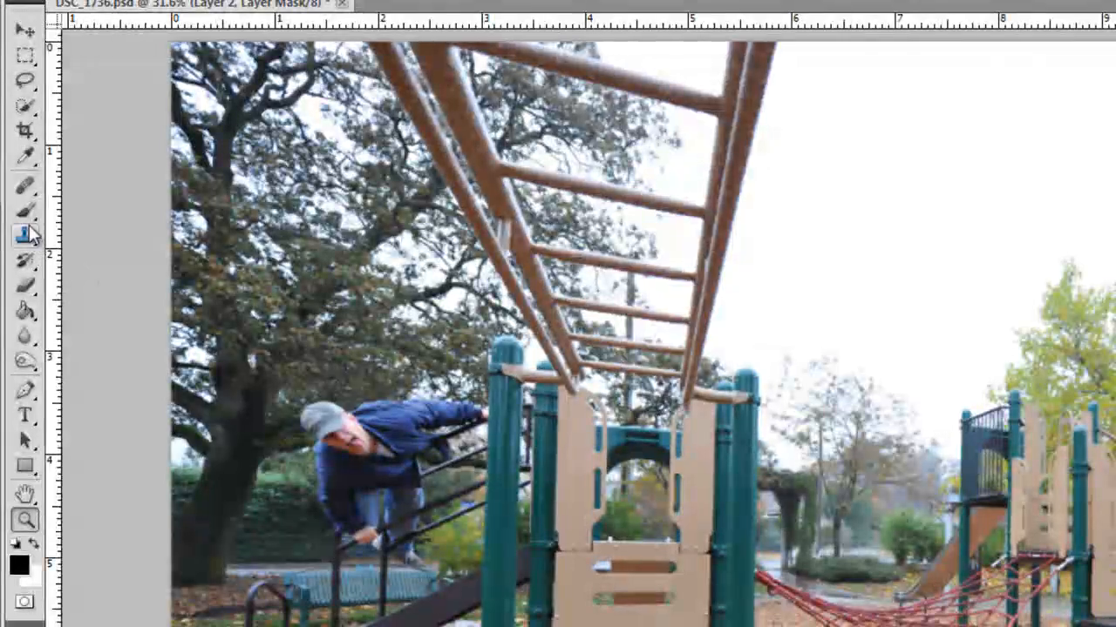
click(26, 214)
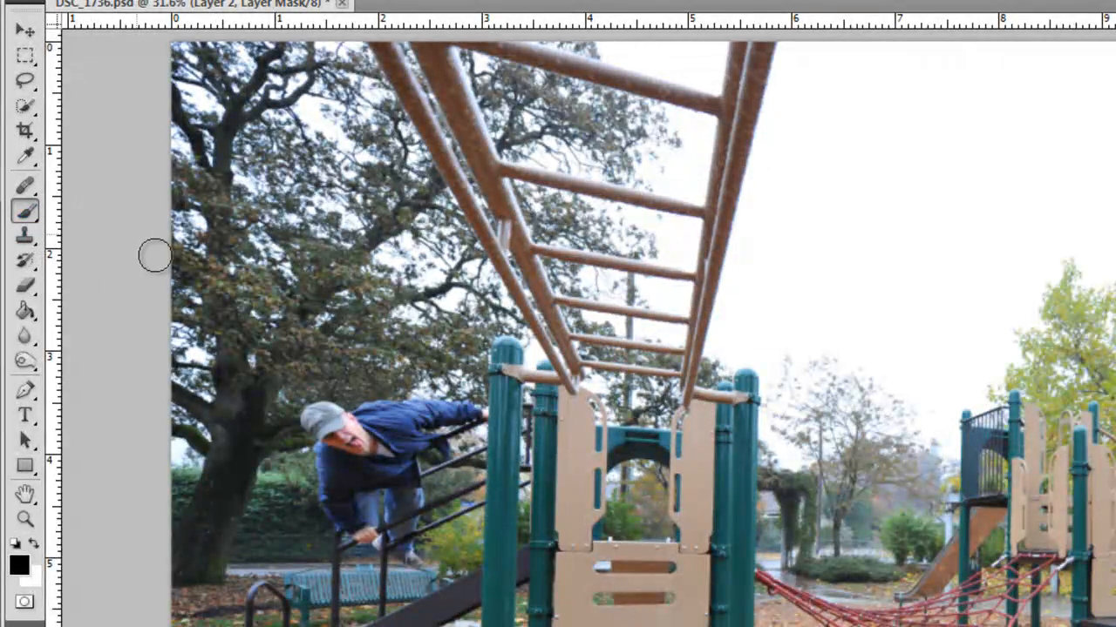
click(35, 544)
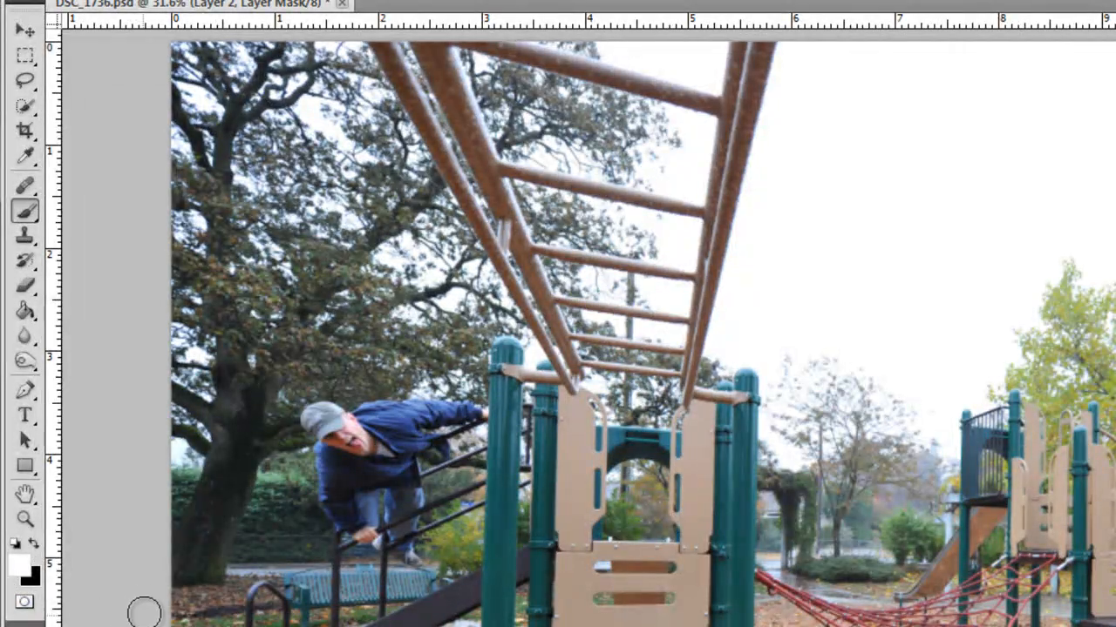
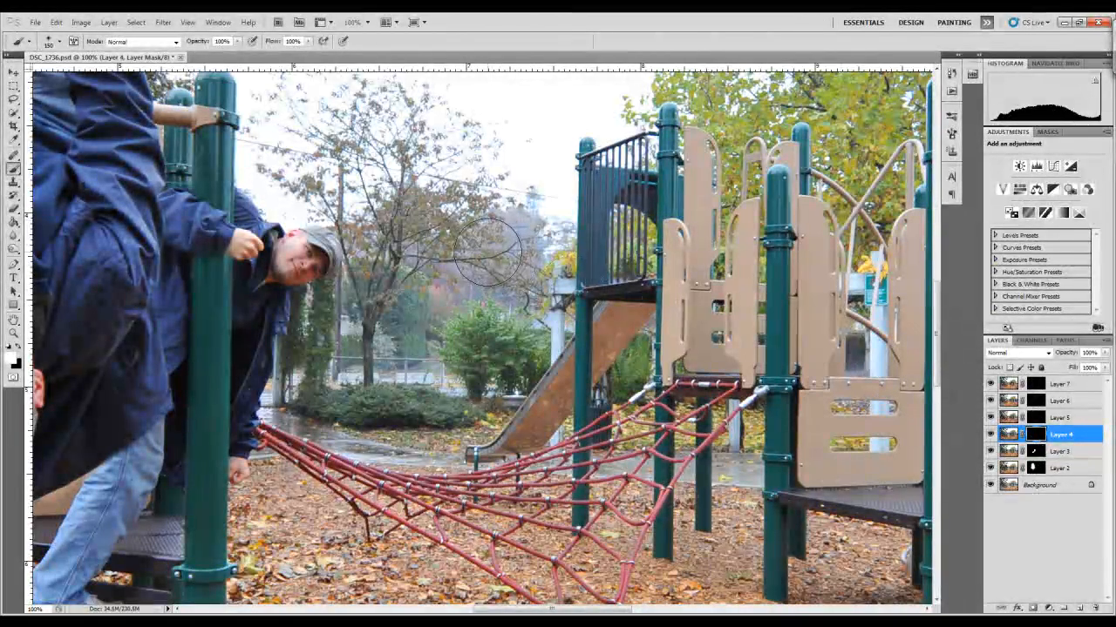
Step: Paint white on Layer 4's mask to reveal the whole man standing on the red rope net, reducing the brush size to 100
click(490, 255)
mouse_move(493, 252)
mouse_down()
mouse_move(484, 270)
mouse_move(457, 224)
mouse_up()
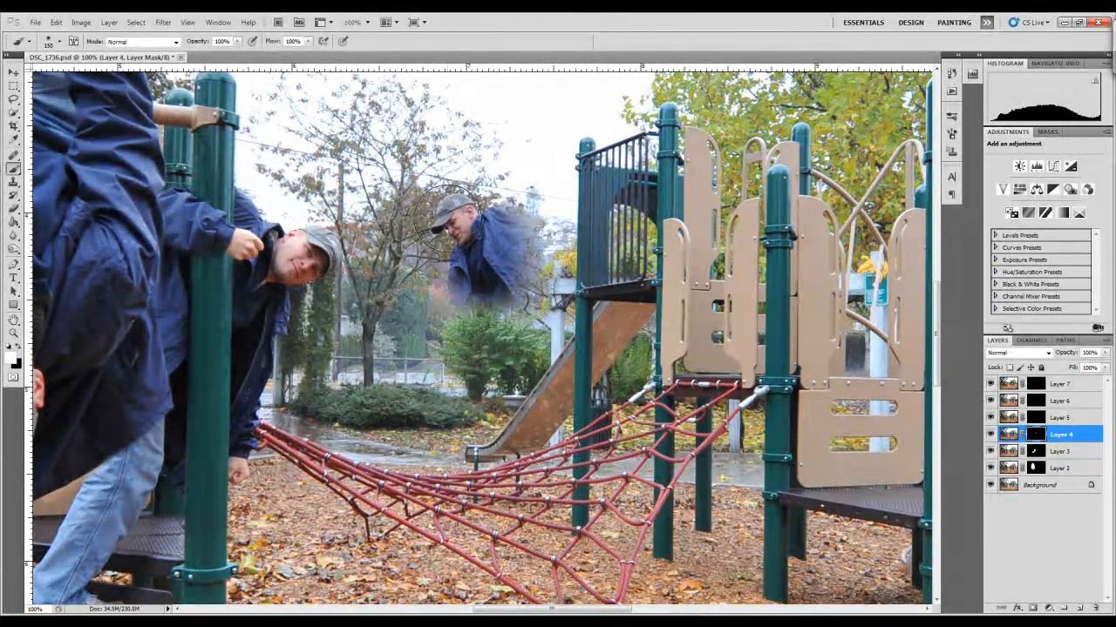
mouse_move(490, 233)
mouse_down()
mouse_move(534, 222)
mouse_move(553, 152)
mouse_move(544, 163)
mouse_move(578, 132)
mouse_up()
key(bracketleft)
key(bracketleft)
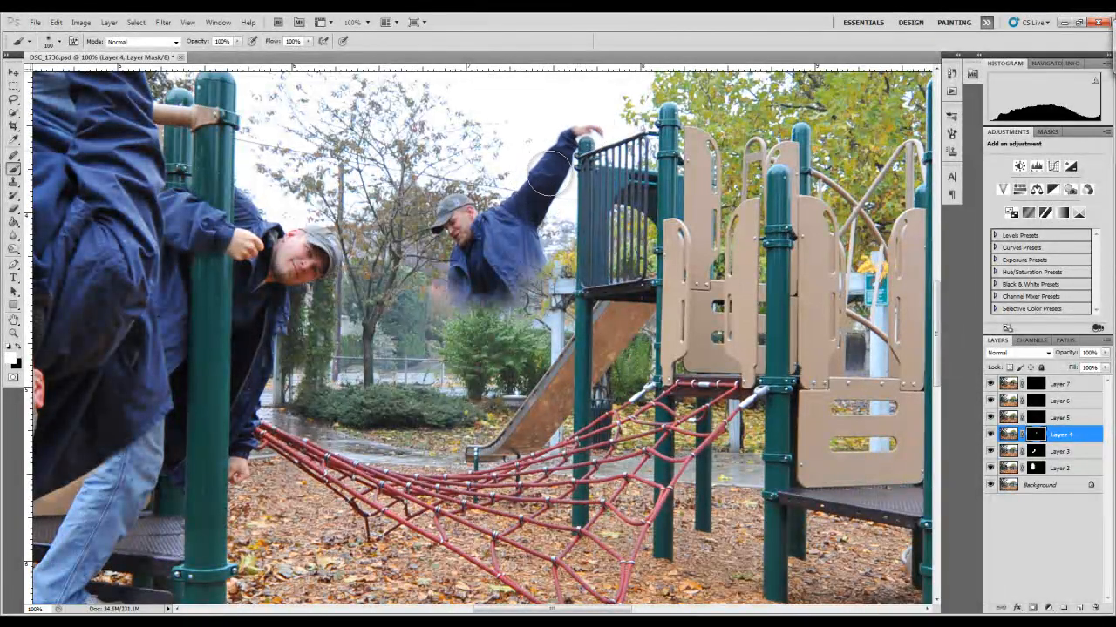
mouse_move(534, 218)
mouse_down()
mouse_move(522, 246)
mouse_move(534, 286)
mouse_move(527, 274)
mouse_move(589, 401)
mouse_move(547, 477)
mouse_move(589, 440)
mouse_move(585, 458)
mouse_move(602, 390)
mouse_up()
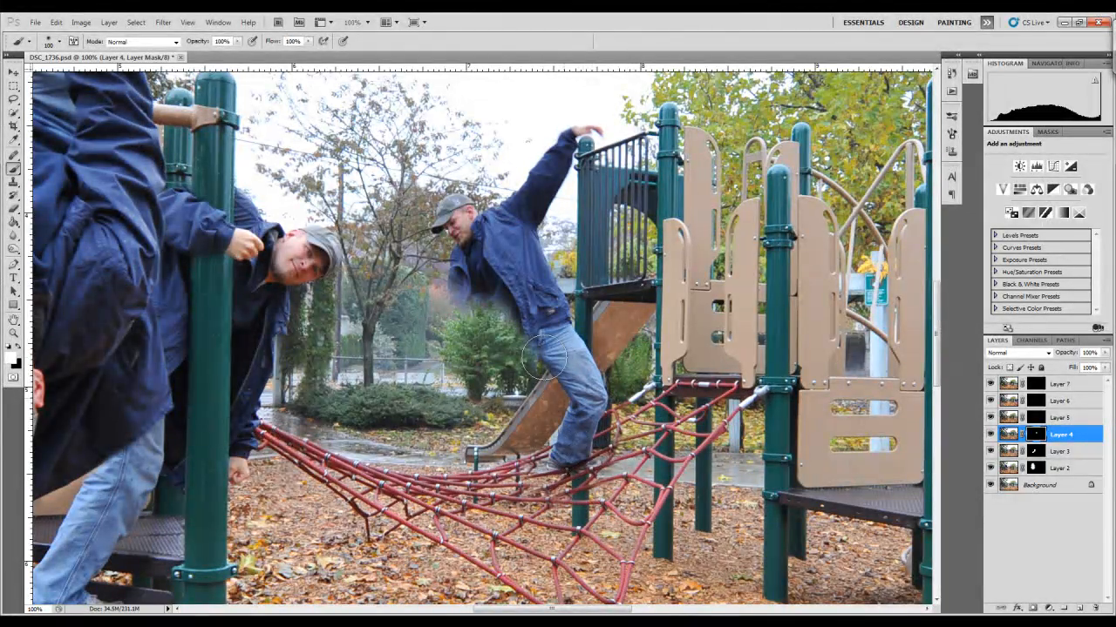
mouse_move(543, 358)
mouse_down()
mouse_move(497, 405)
mouse_move(510, 409)
mouse_move(505, 449)
mouse_move(501, 440)
mouse_move(476, 498)
mouse_move(484, 482)
mouse_move(499, 516)
mouse_up()
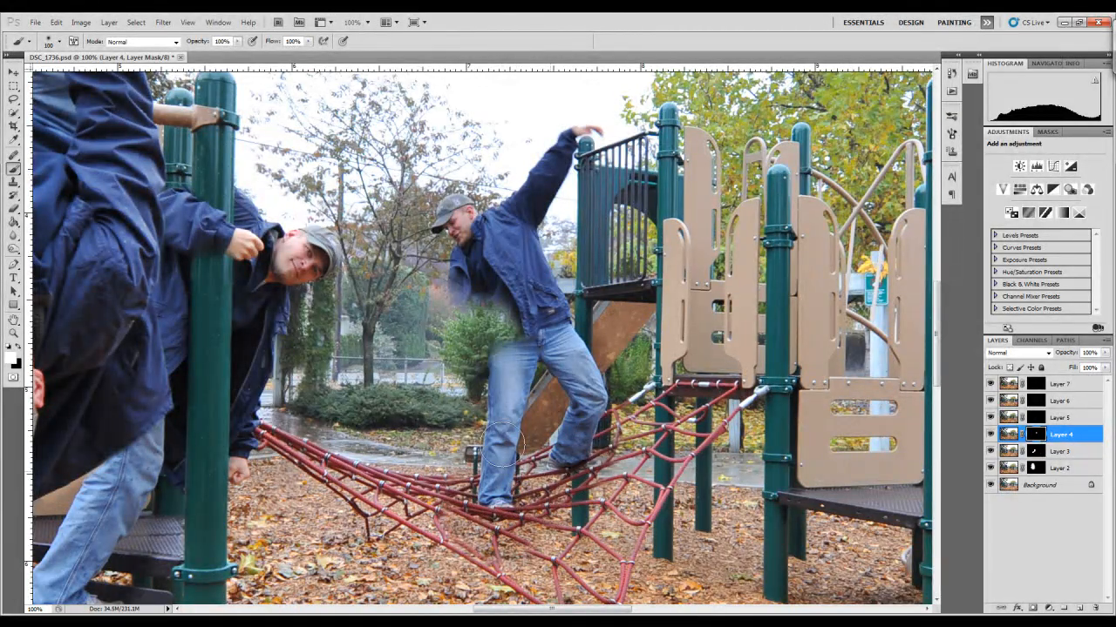
mouse_move(493, 354)
mouse_down()
mouse_move(492, 298)
mouse_move(494, 366)
mouse_move(505, 352)
mouse_move(512, 361)
mouse_move(474, 304)
mouse_move(471, 355)
mouse_up()
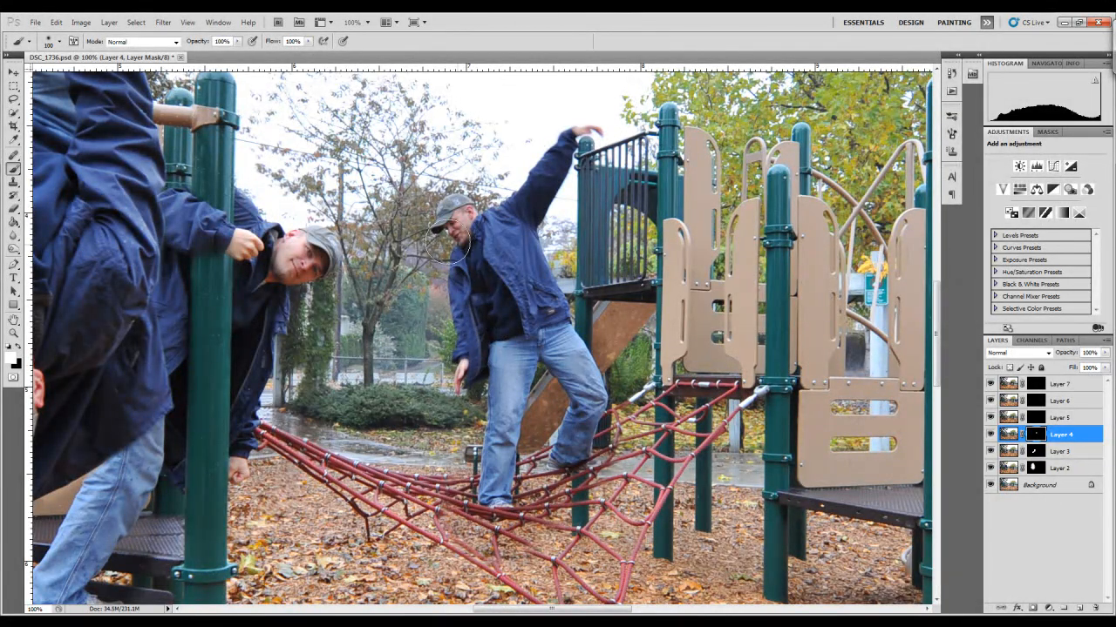
mouse_move(448, 244)
mouse_down()
mouse_move(458, 231)
mouse_move(440, 223)
mouse_move(477, 250)
mouse_up()
Step: Select Layer 5's layer mask and briefly disable it to locate the man in that shot, leaving the mask enabled
click(14, 335)
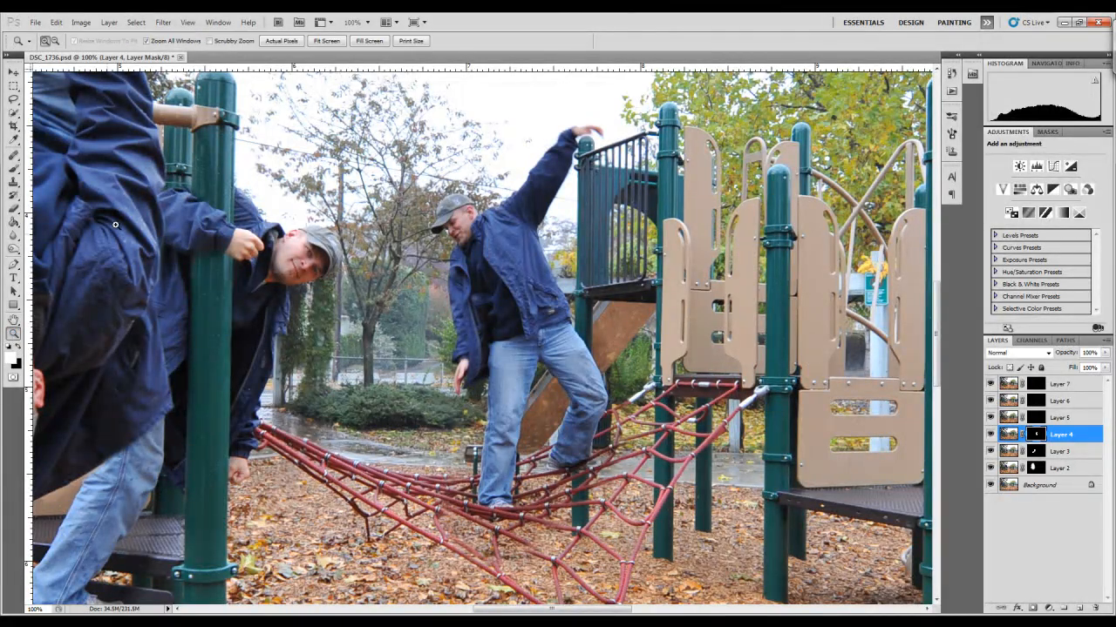
click(328, 41)
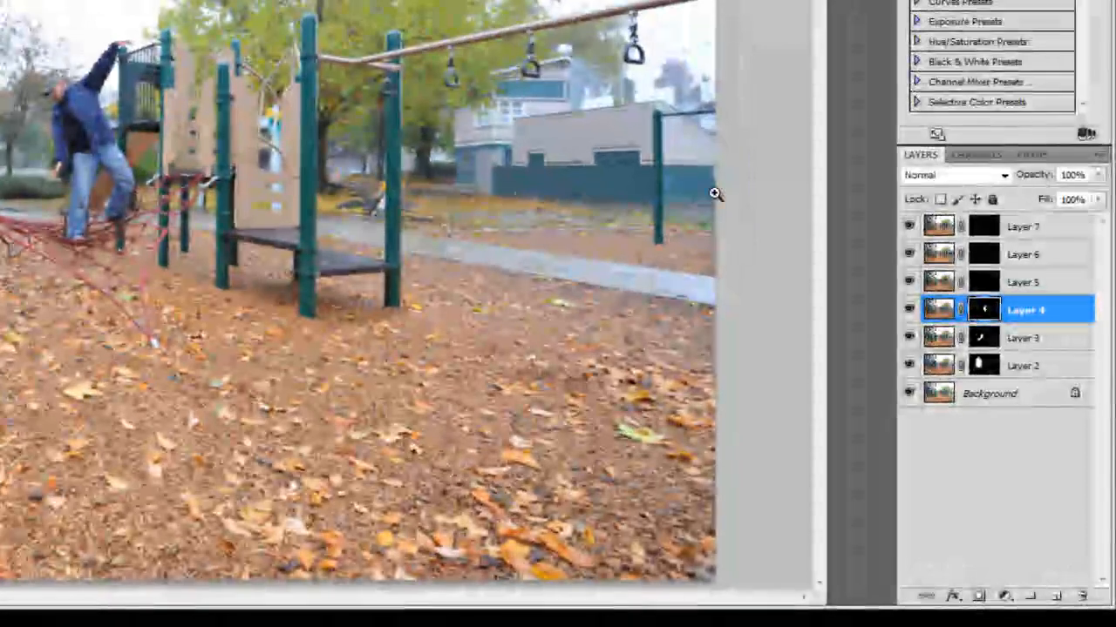
click(990, 289)
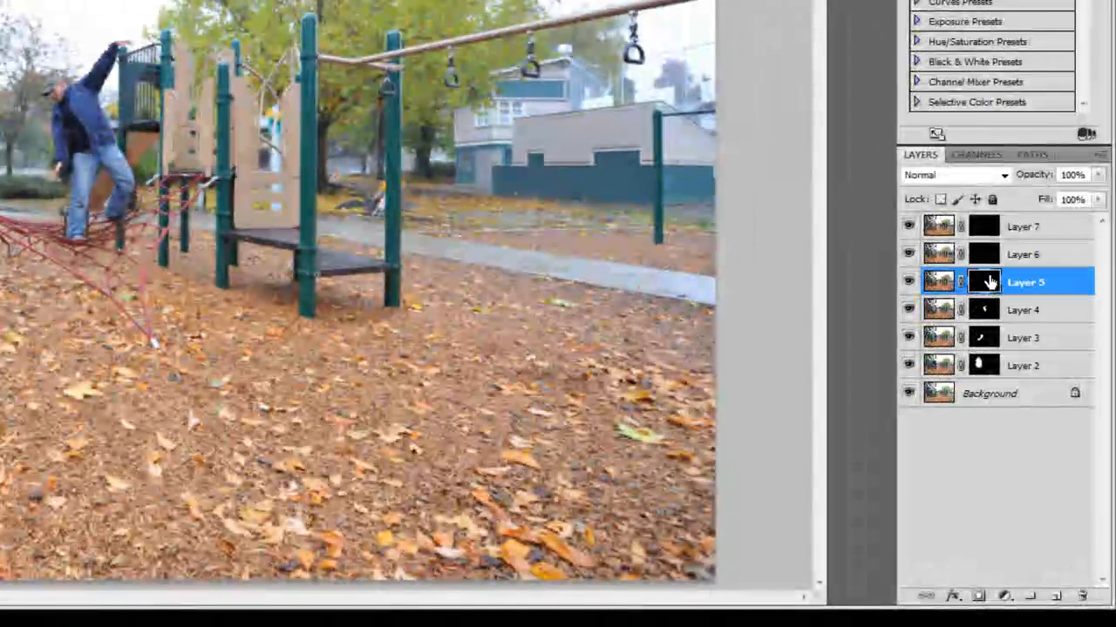
shift+click(990, 280)
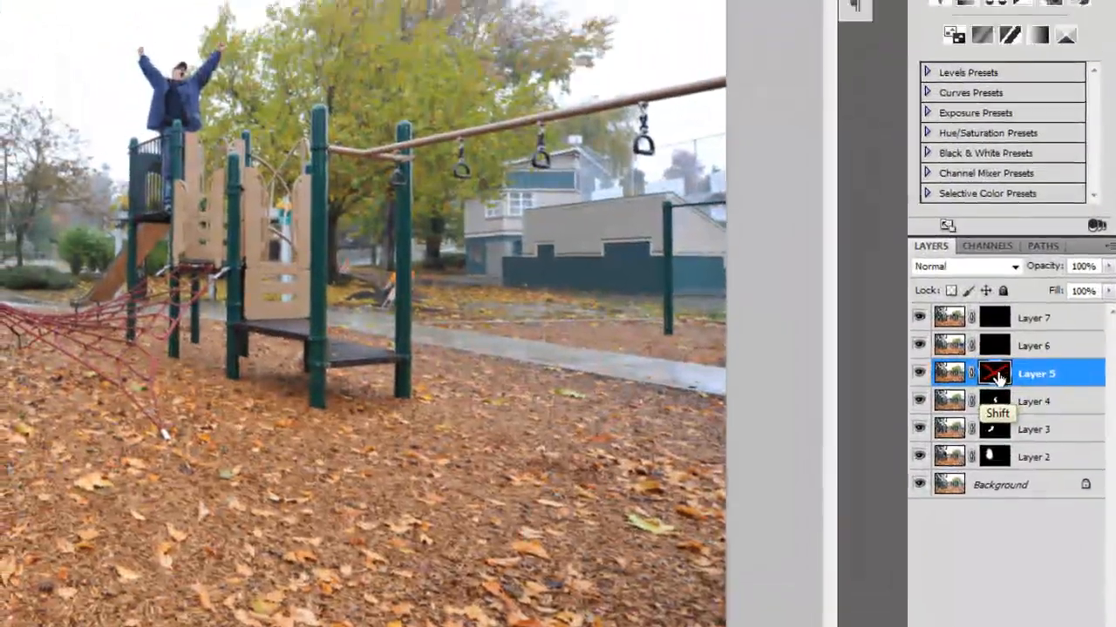
shift+click(996, 375)
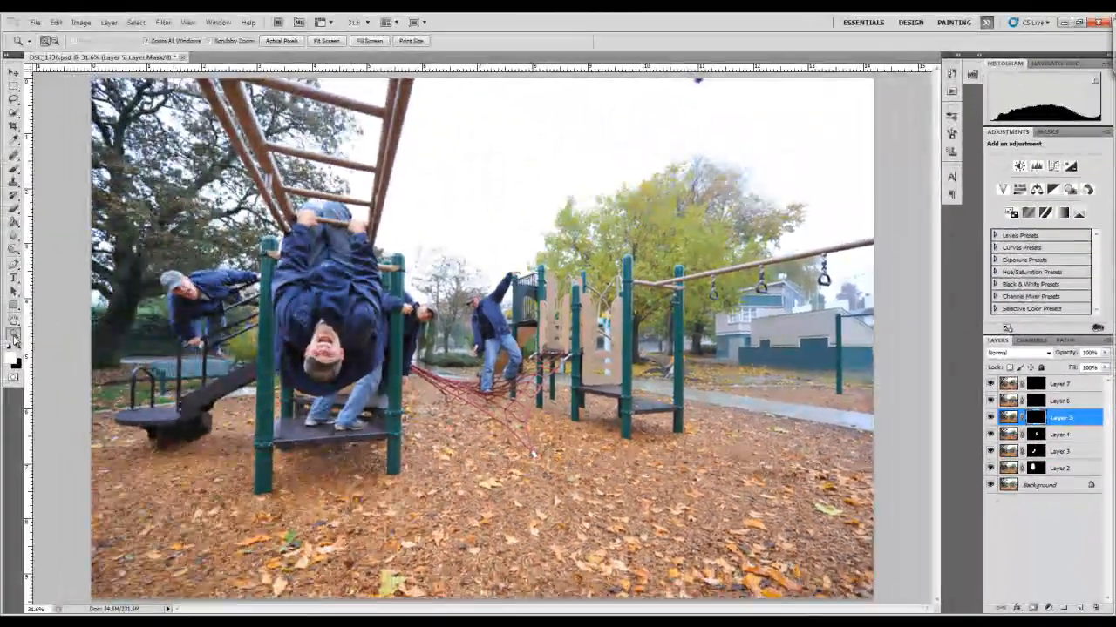
Step: Brush white onto Layer 5's mask to reveal the man with raised arms on the play structure, including his legs behind the railing
double_click(15, 335)
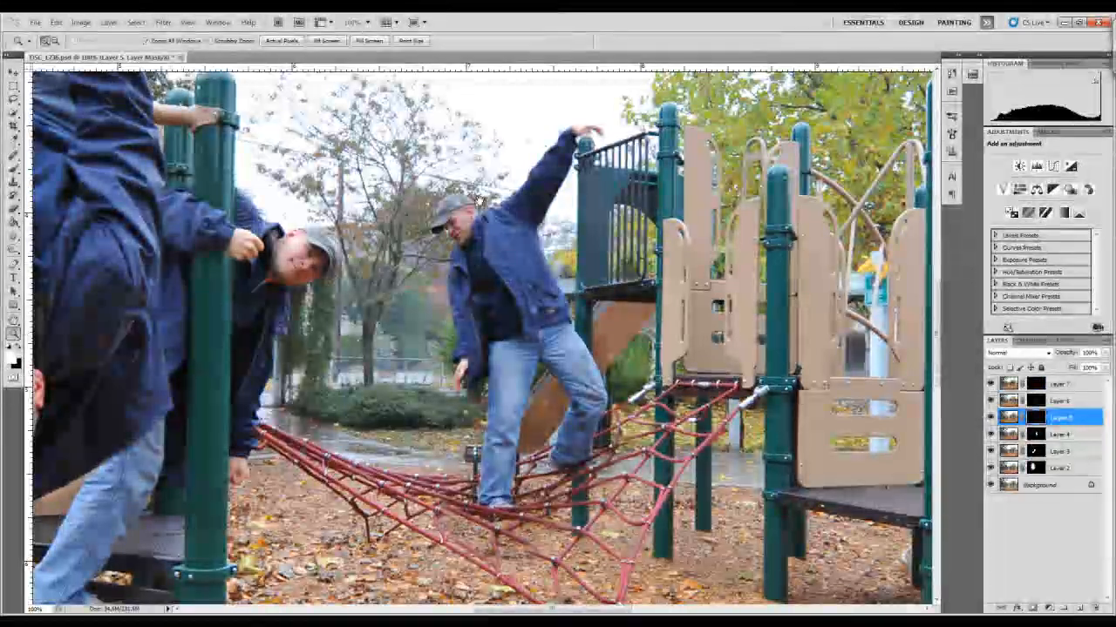
drag(533, 183, 346, 406)
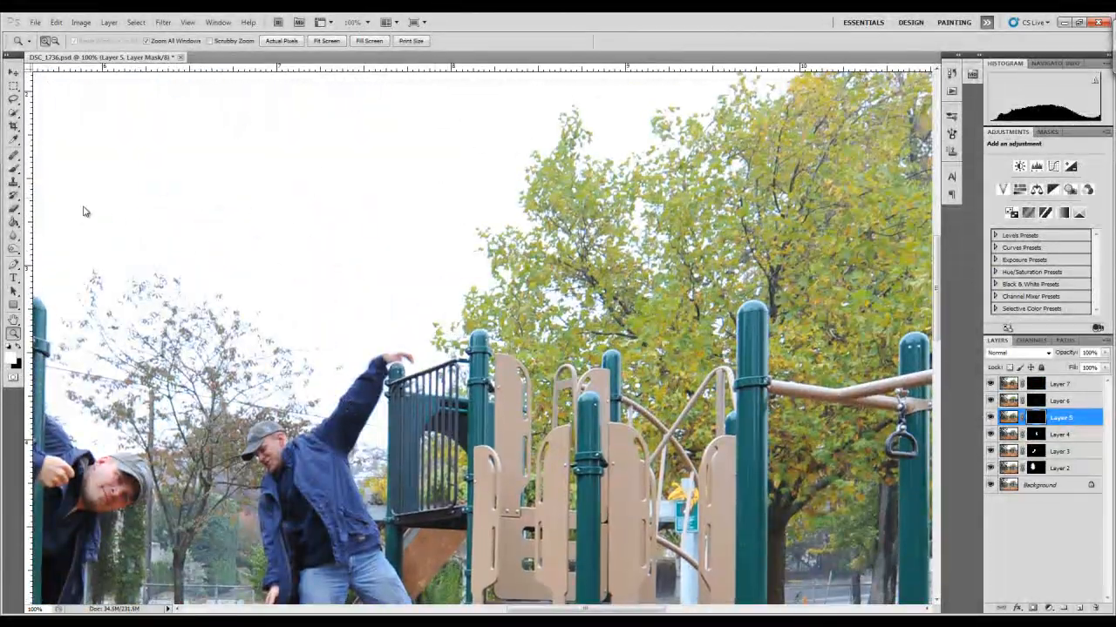
click(14, 168)
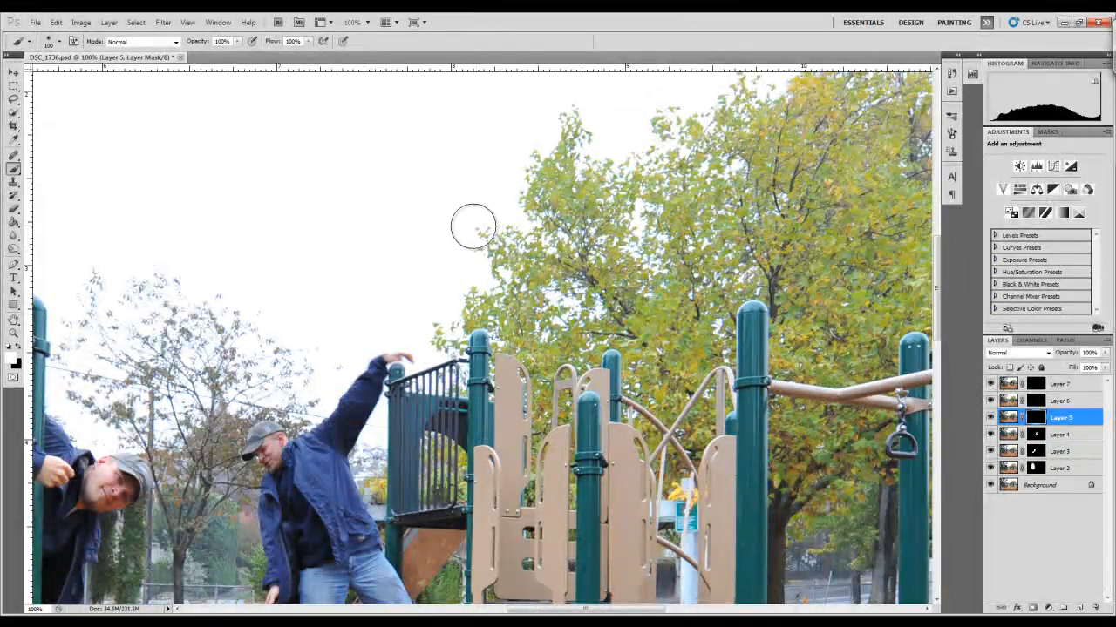
mouse_move(475, 225)
mouse_down()
mouse_move(480, 253)
mouse_move(497, 254)
mouse_move(508, 237)
mouse_move(487, 238)
mouse_move(530, 233)
mouse_move(554, 201)
mouse_move(459, 258)
mouse_move(408, 223)
mouse_move(402, 196)
mouse_move(448, 298)
mouse_move(438, 319)
mouse_move(459, 283)
mouse_move(465, 312)
mouse_move(490, 274)
mouse_move(488, 324)
mouse_move(526, 283)
mouse_move(505, 371)
mouse_move(485, 377)
mouse_move(472, 458)
mouse_move(424, 329)
mouse_up()
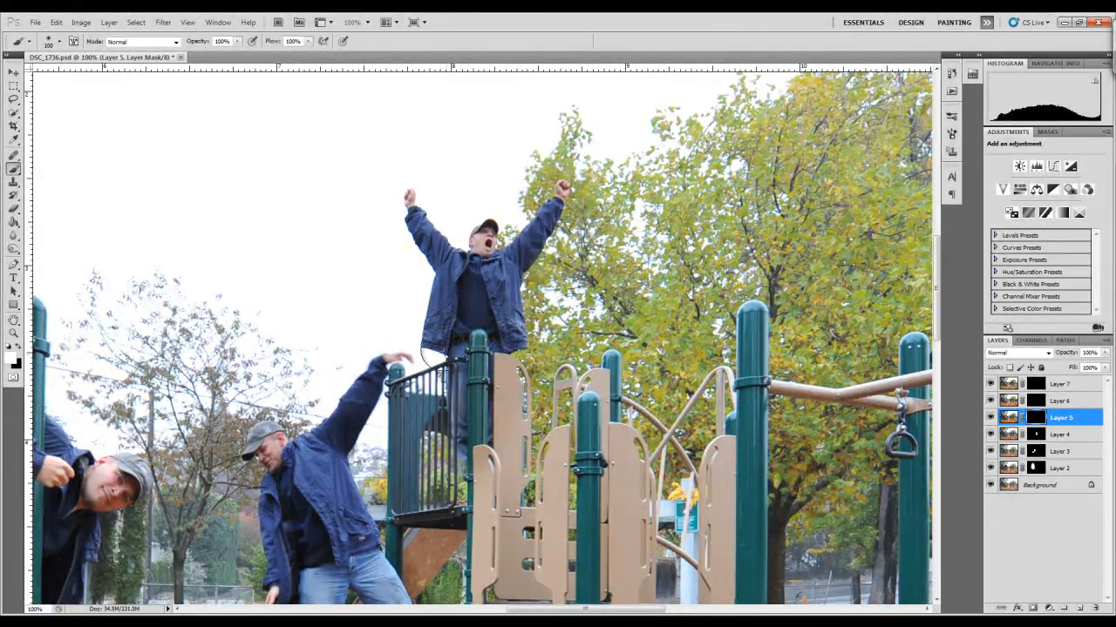
mouse_move(481, 440)
mouse_down()
mouse_move(462, 488)
mouse_move(483, 475)
mouse_up()
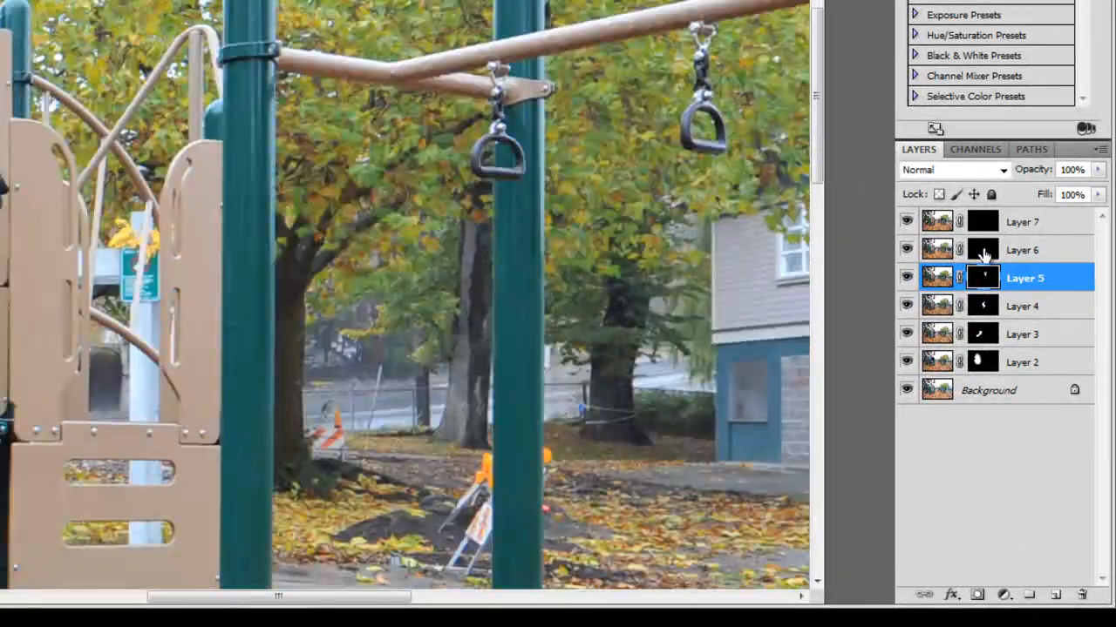
Step: Select Layer 6's layer mask and disable it temporarily to see where the man hangs, leaving the mask enabled
click(983, 254)
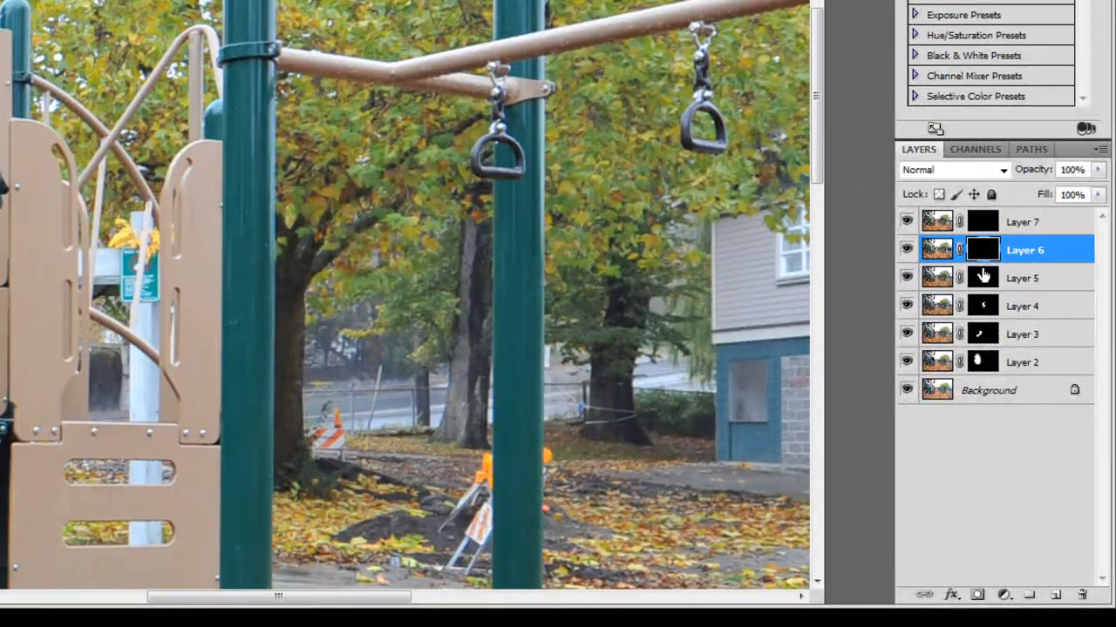
shift+click(982, 251)
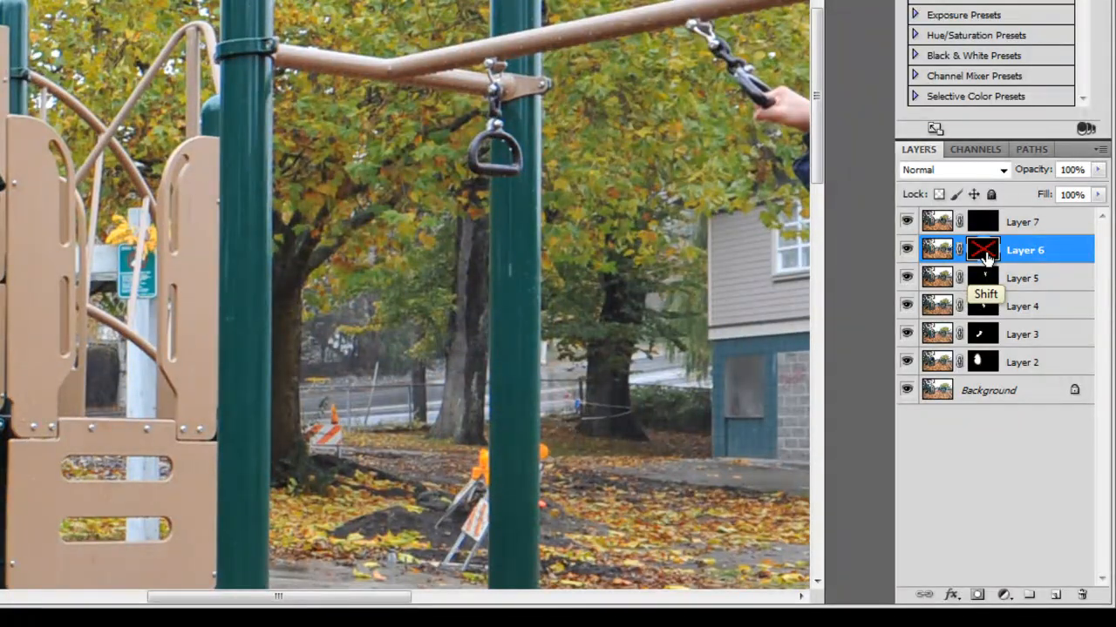
drag(735, 184, 276, 304)
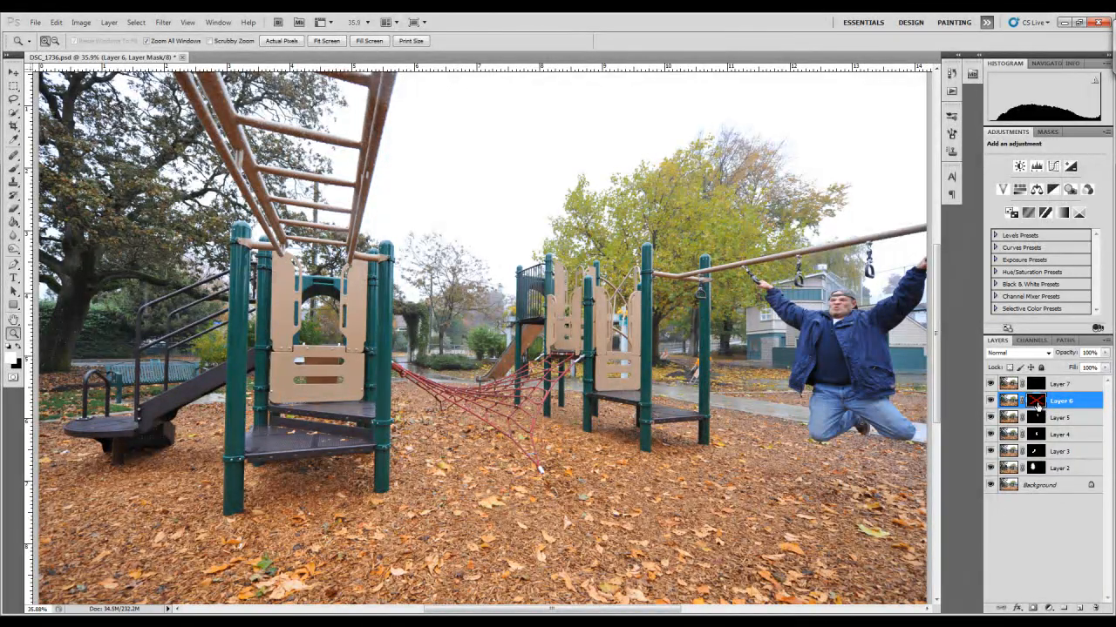
shift+click(1035, 402)
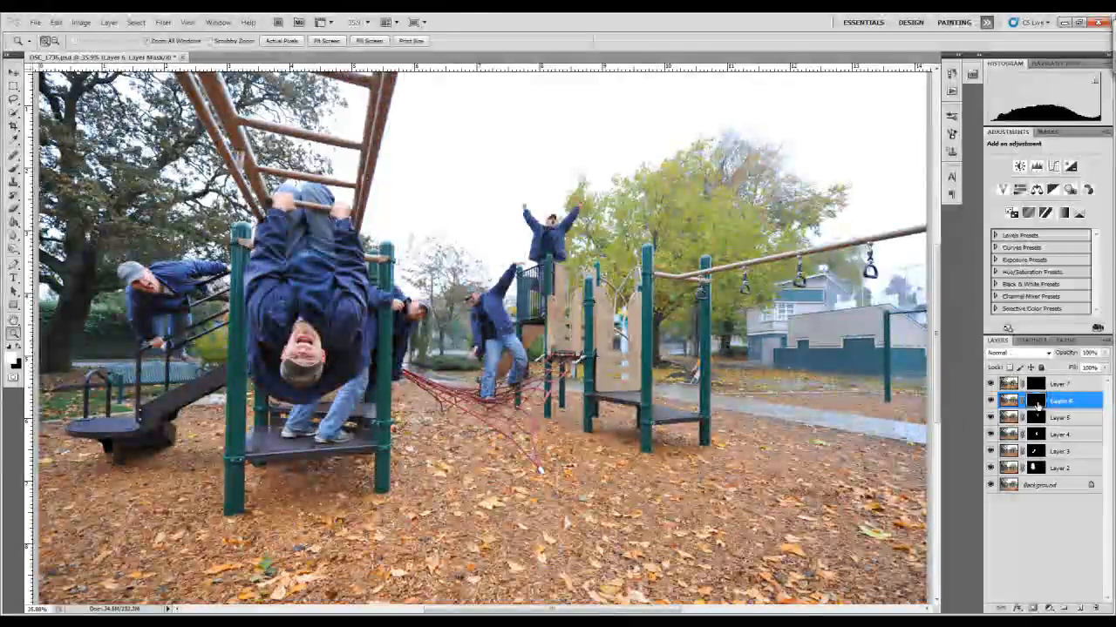
Step: Paint white on Layer 6's mask with the Brush to reveal the man hanging from the rings, from both arms down to his legs
key(b)
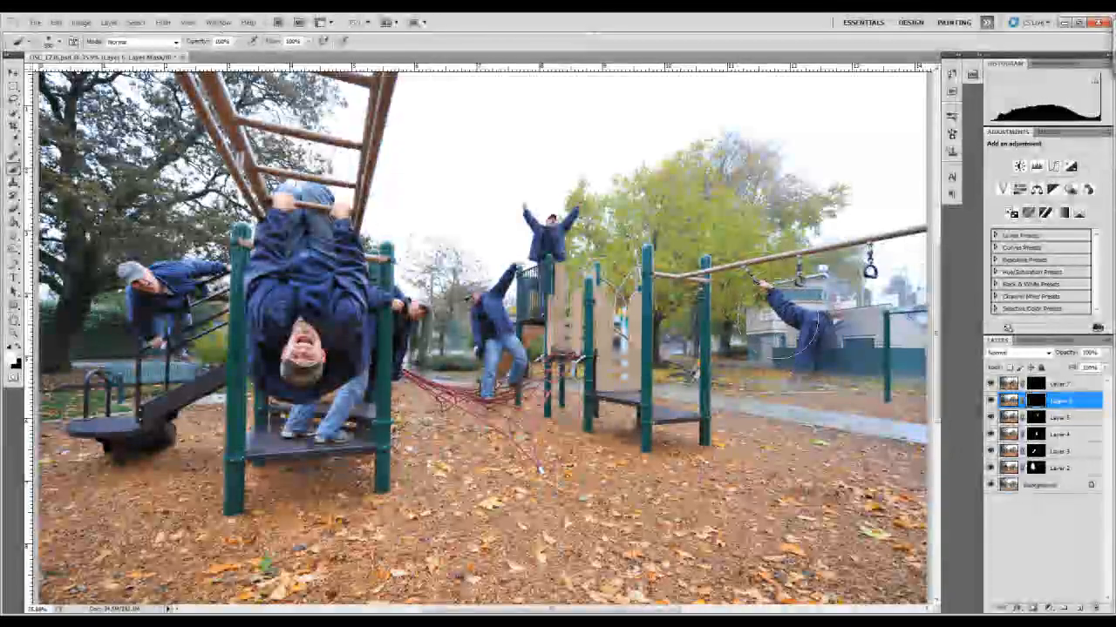
drag(788, 332, 736, 302)
mouse_move(832, 357)
mouse_down()
mouse_move(846, 320)
mouse_move(843, 338)
mouse_move(879, 323)
mouse_move(910, 275)
mouse_up()
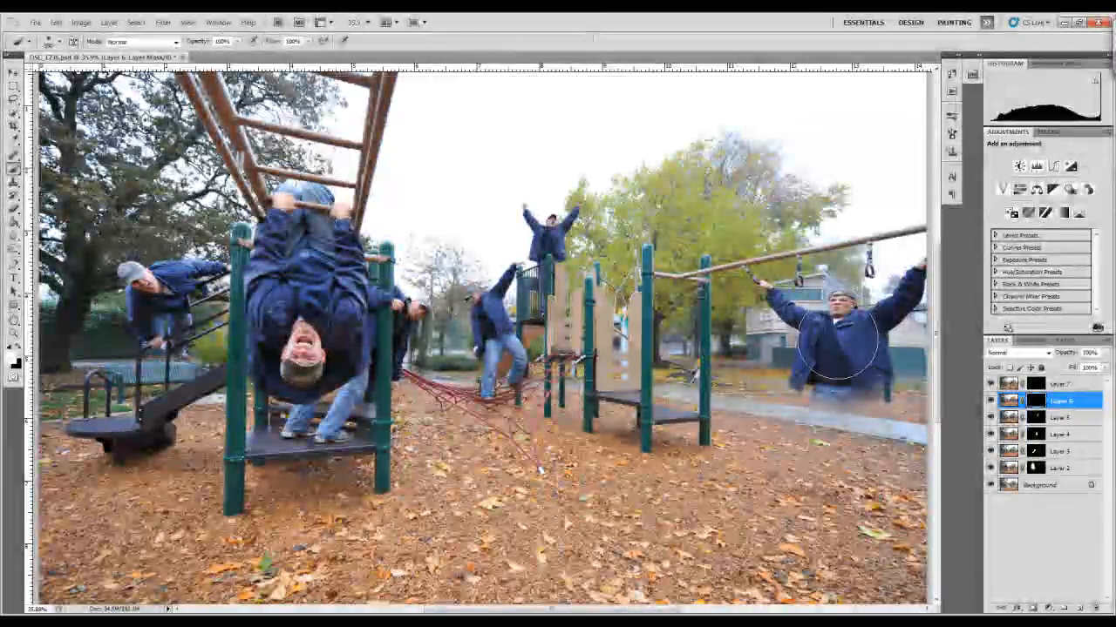
mouse_move(873, 327)
mouse_down()
mouse_move(841, 347)
mouse_move(815, 392)
mouse_move(841, 422)
mouse_move(911, 432)
mouse_move(849, 413)
mouse_move(828, 366)
mouse_move(754, 311)
mouse_up()
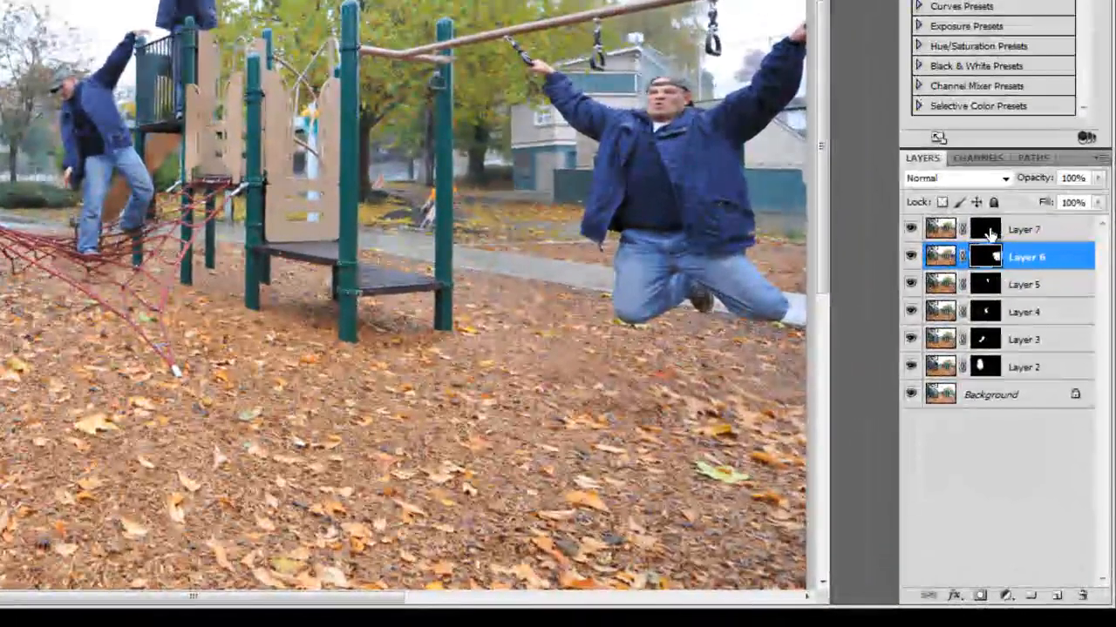
Step: Check Layer 7's photo with its mask briefly disabled, and paint white on that mask to reveal the man perched above the climbing panels
click(988, 230)
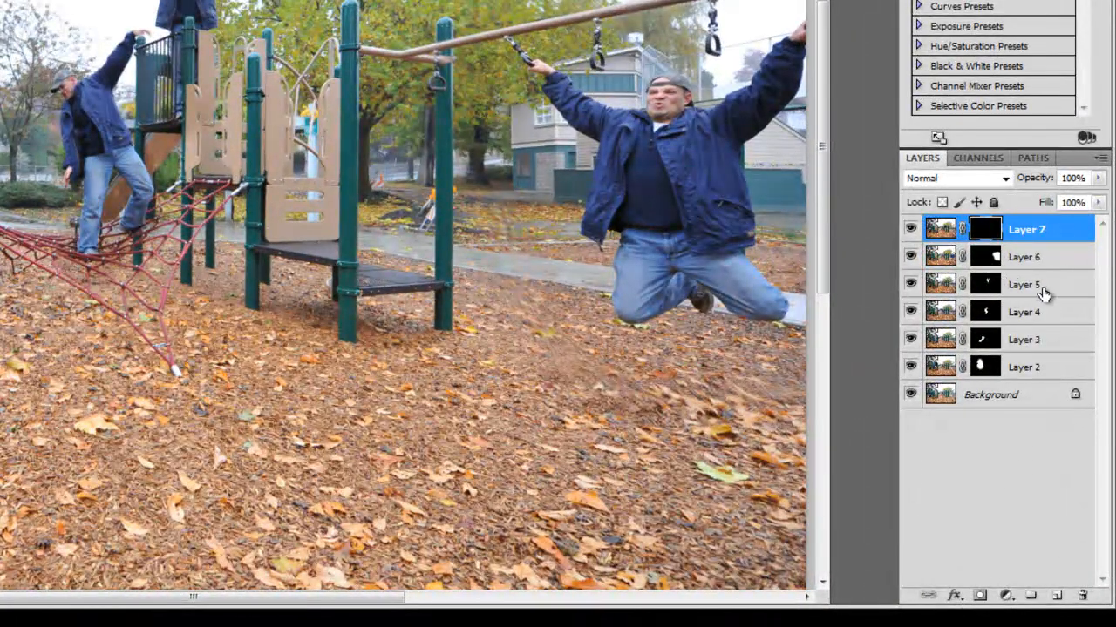
key(shift)
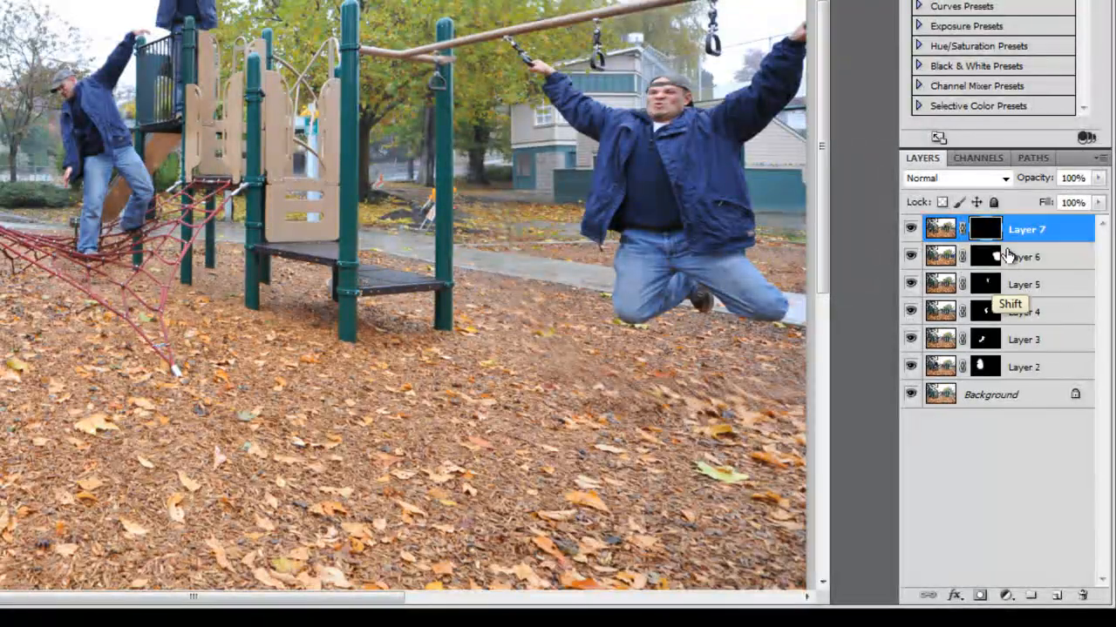
shift+click(988, 232)
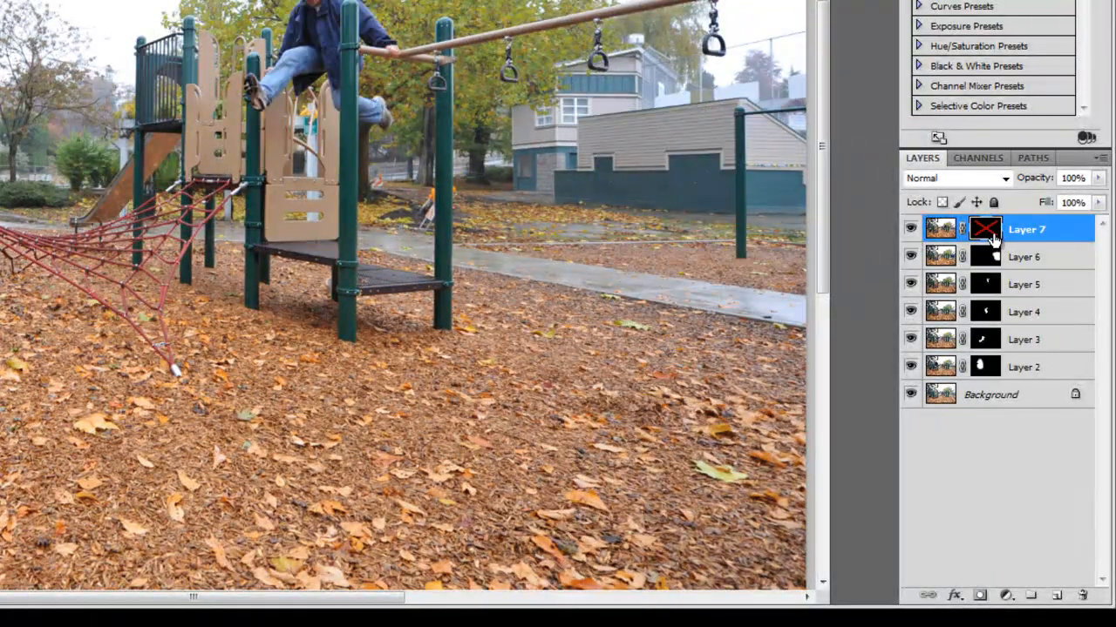
shift+click(987, 232)
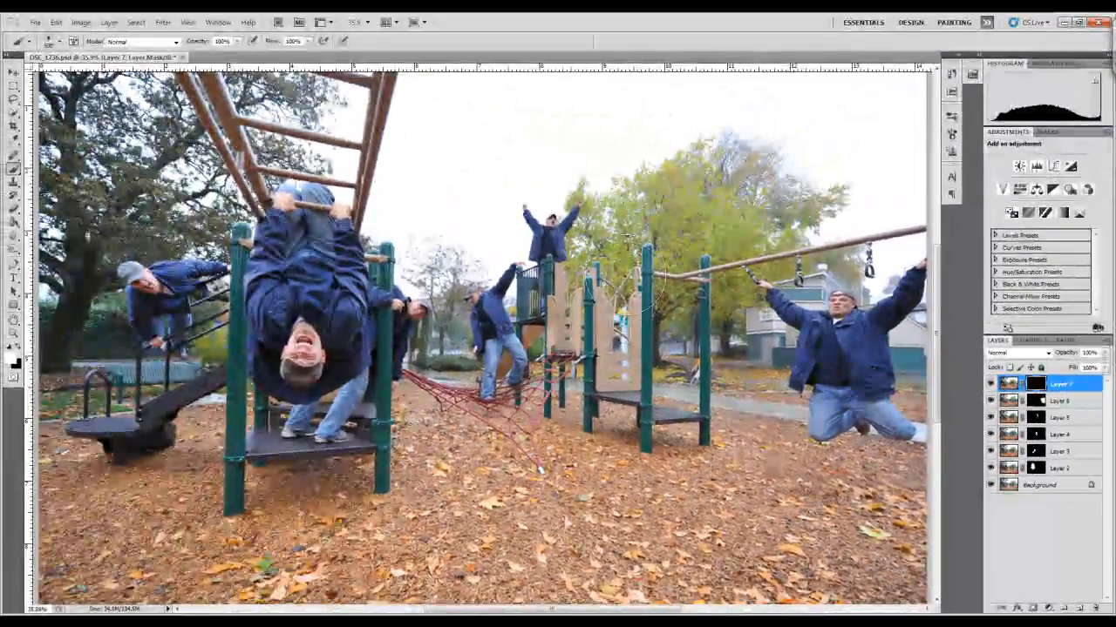
mouse_move(635, 279)
mouse_down()
mouse_move(637, 251)
mouse_move(631, 278)
mouse_move(648, 280)
mouse_move(638, 305)
mouse_up()
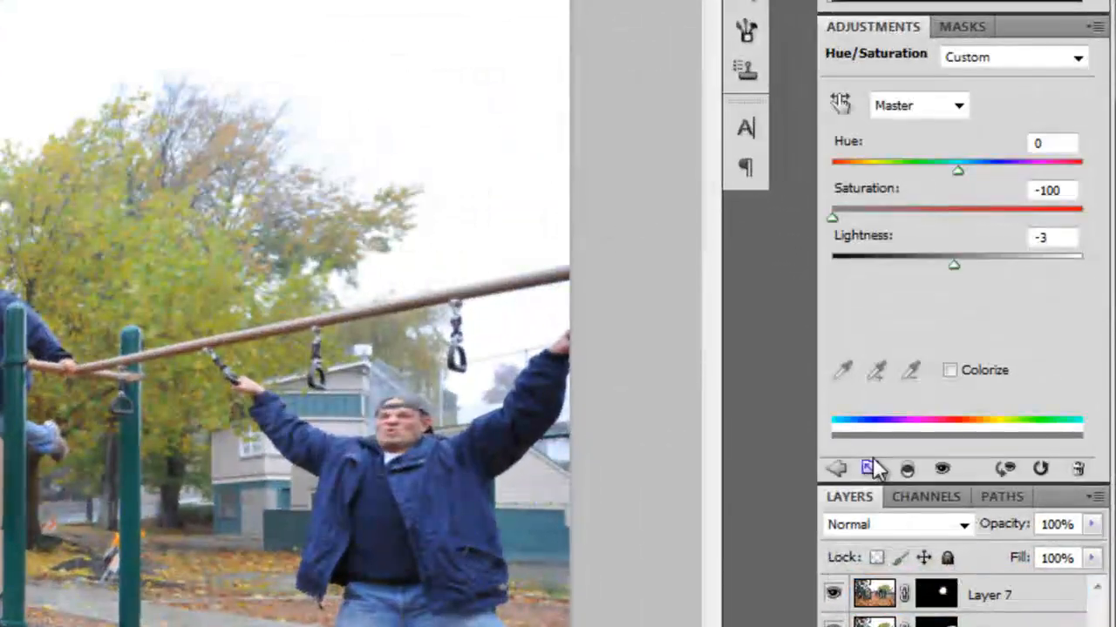
Step: Flatten all the masked layers into a single Background layer
click(1103, 339)
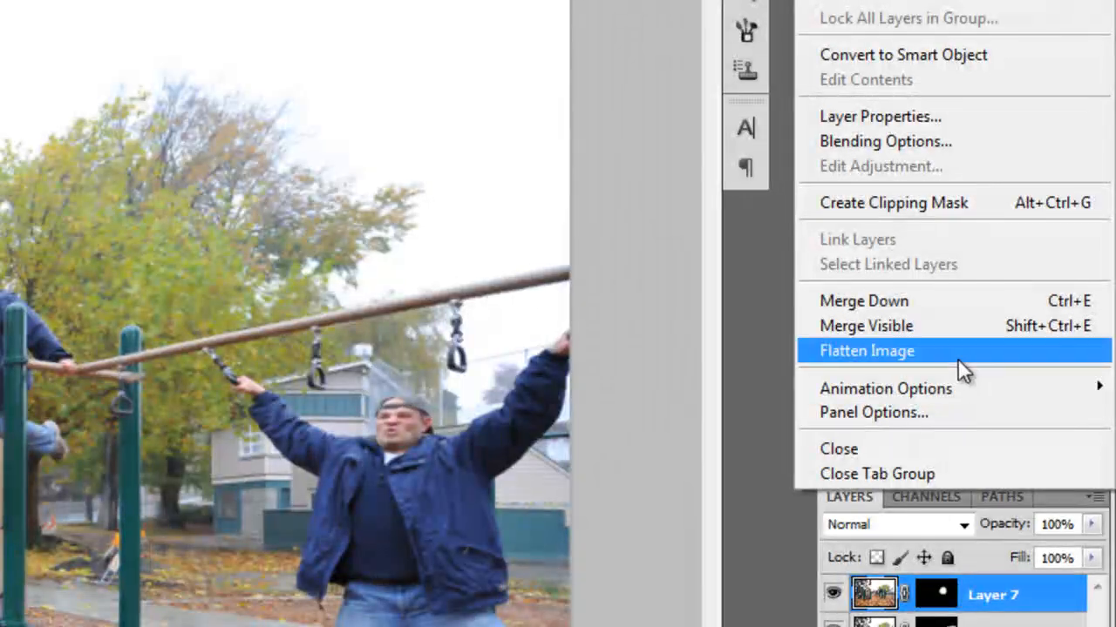
click(958, 352)
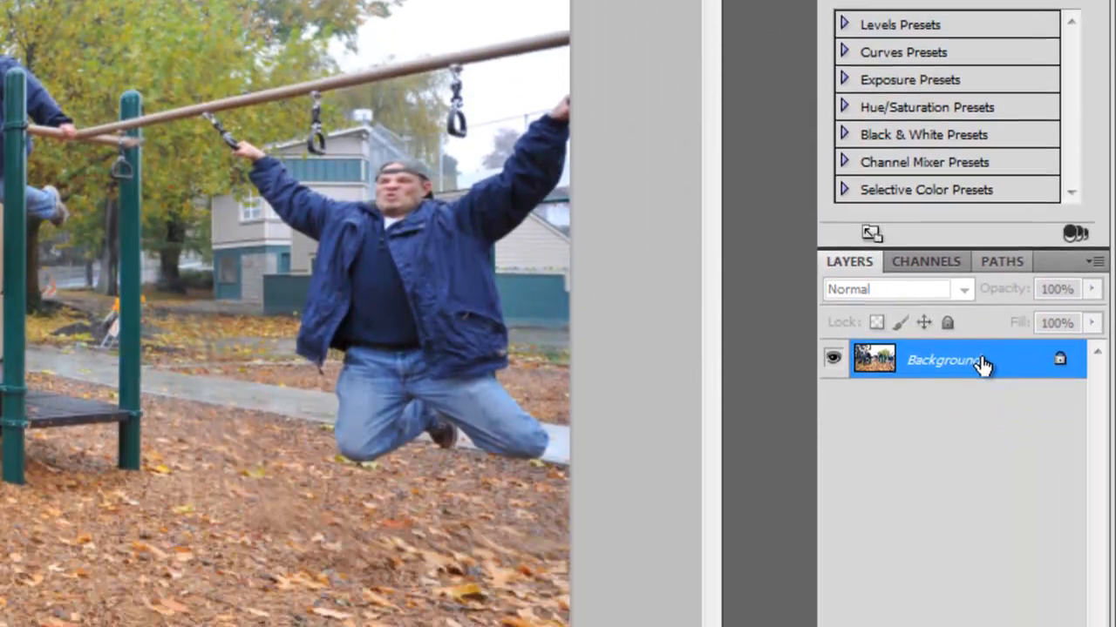